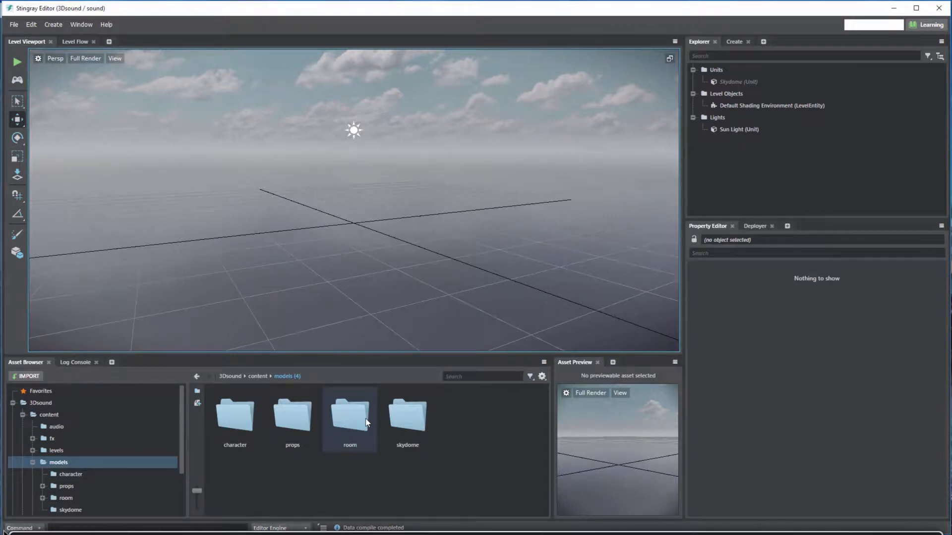
- Place the vr_template_room2 model from the models/room folder in the level and set its X and Y translation to 0
{"action": "double_click", "coordinate": [364, 419]}
{"action": "left_click", "coordinate": [405, 415]}
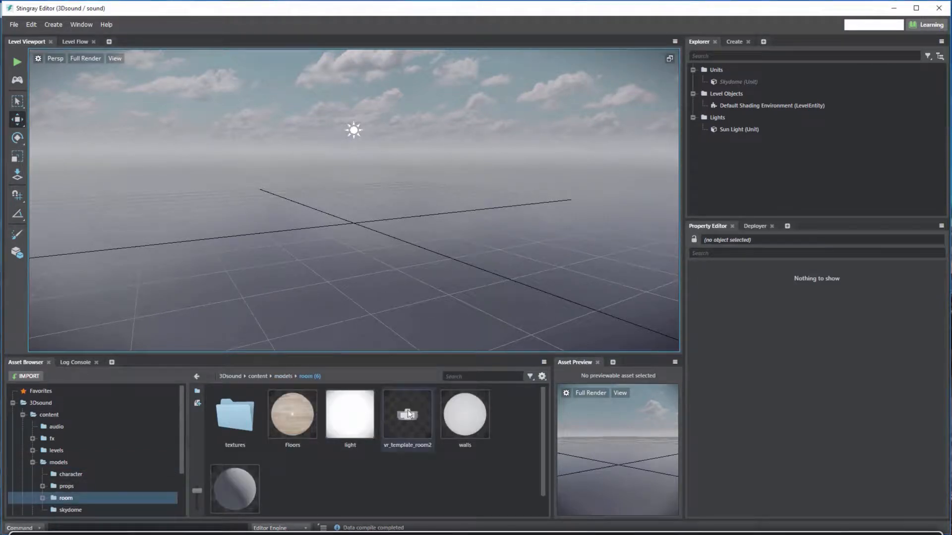
{"action": "left_click_drag", "start_coordinate": [429, 422], "coordinate": [370, 236]}
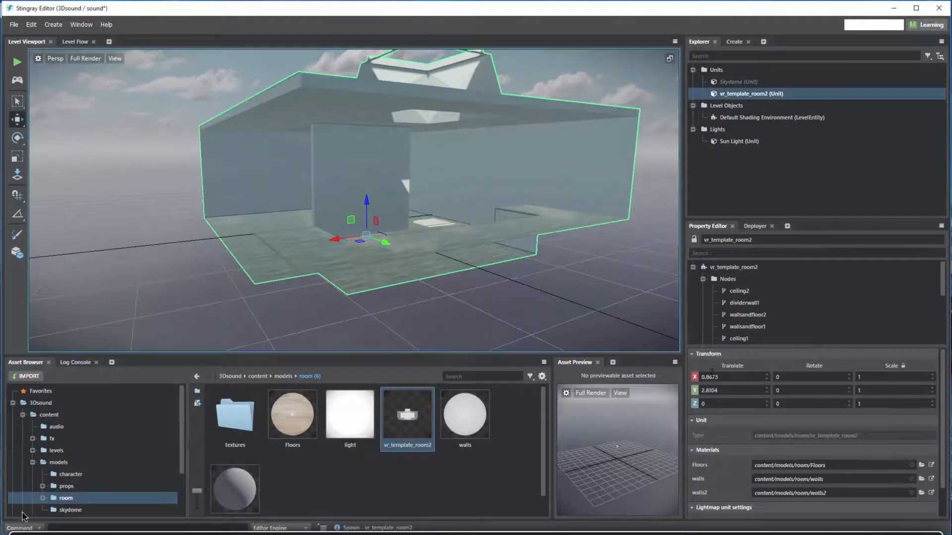
{"action": "double_click", "coordinate": [715, 376]}
{"action": "type", "text": "0"}
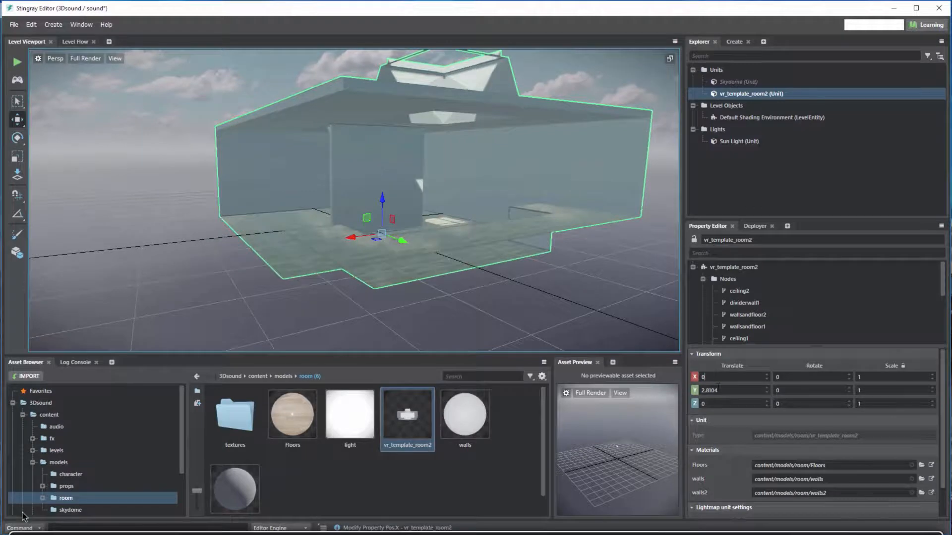
{"action": "double_click", "coordinate": [717, 390]}
{"action": "type", "text": "0"}
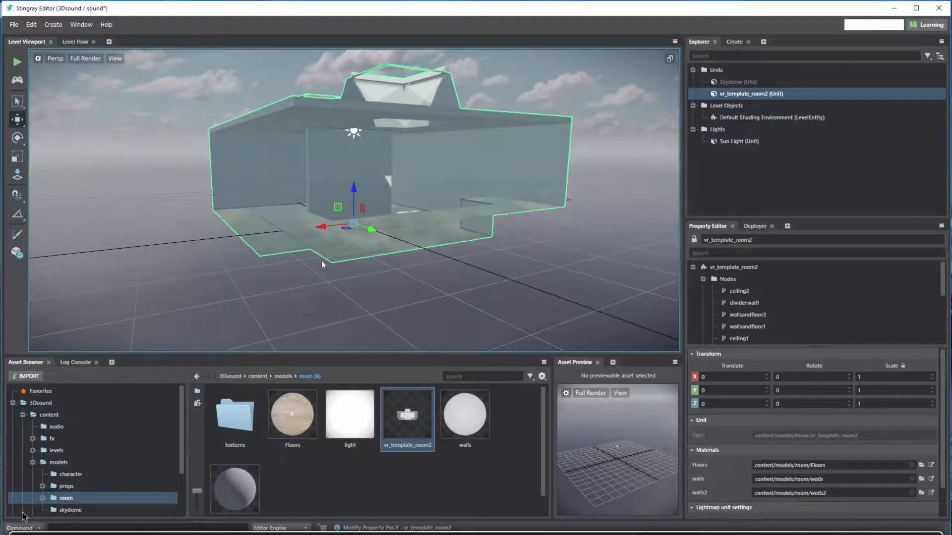
- Place one Player Start on the room floor beyond the divider wall, at about X -0.05, Y -7.2
{"action": "left_click_drag", "start_coordinate": [321, 264], "coordinate": [457, 233]}
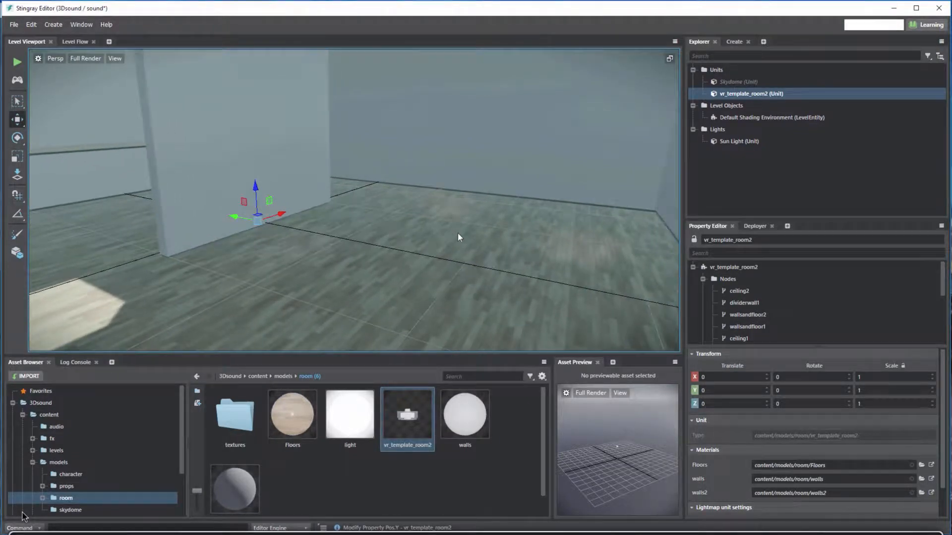
{"action": "left_click", "coordinate": [734, 42]}
{"action": "scroll", "coordinate": [828, 168], "scroll_direction": "down", "scroll_amount": 2}
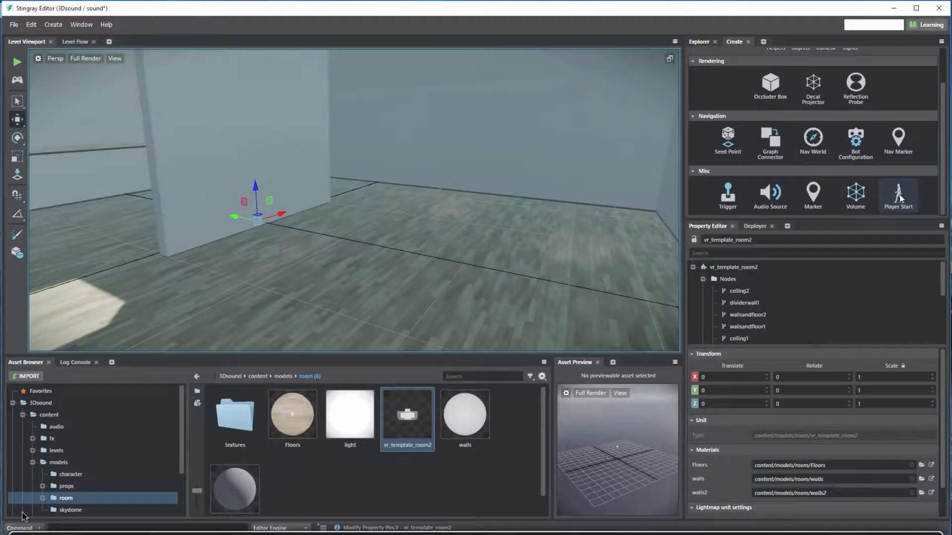
{"action": "mouse_move", "coordinate": [899, 198]}
{"action": "left_mouse_down"}
{"action": "mouse_move", "coordinate": [549, 246]}
{"action": "mouse_move", "coordinate": [620, 296]}
{"action": "left_mouse_up"}
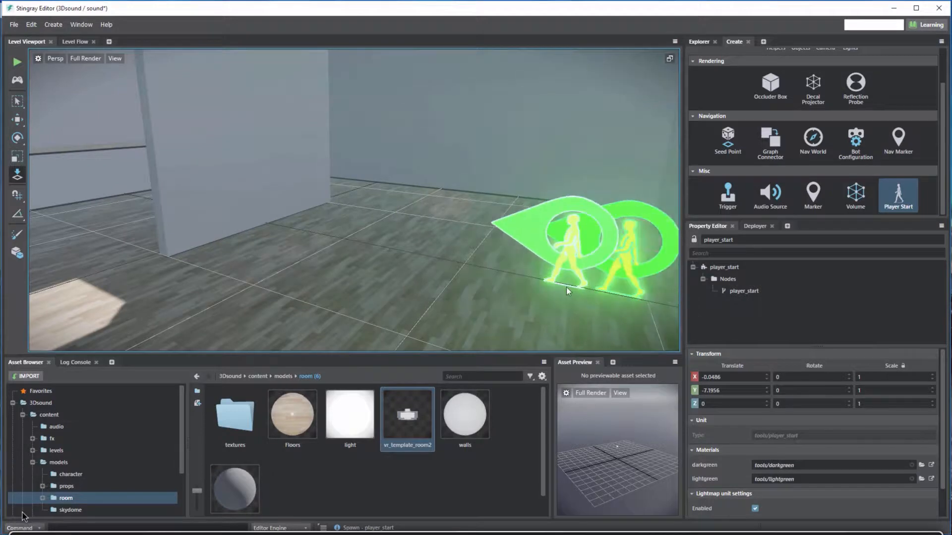
{"action": "key", "text": "Escape"}
- Set the Player Start's translation to X 0 and Y -7
{"action": "left_click", "coordinate": [752, 379]}
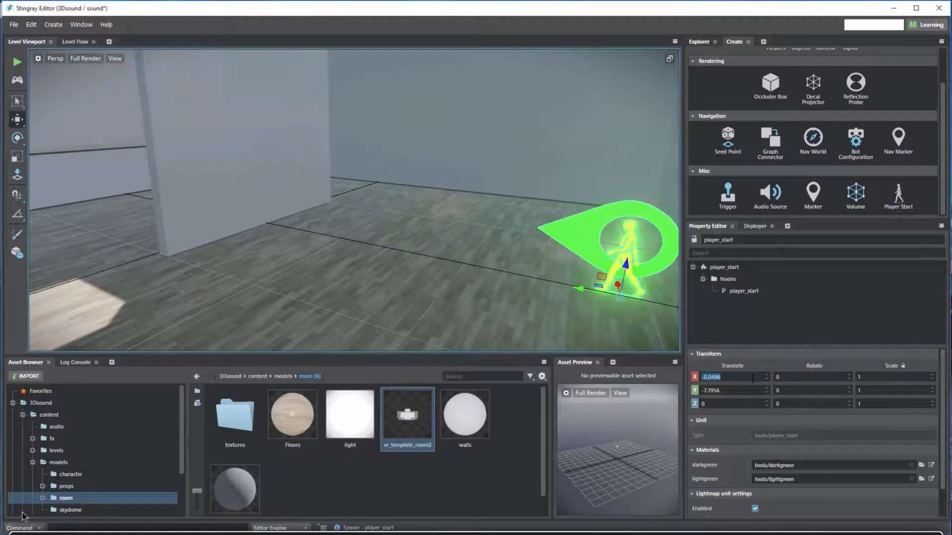
{"action": "type", "text": "0"}
{"action": "left_click", "coordinate": [743, 388]}
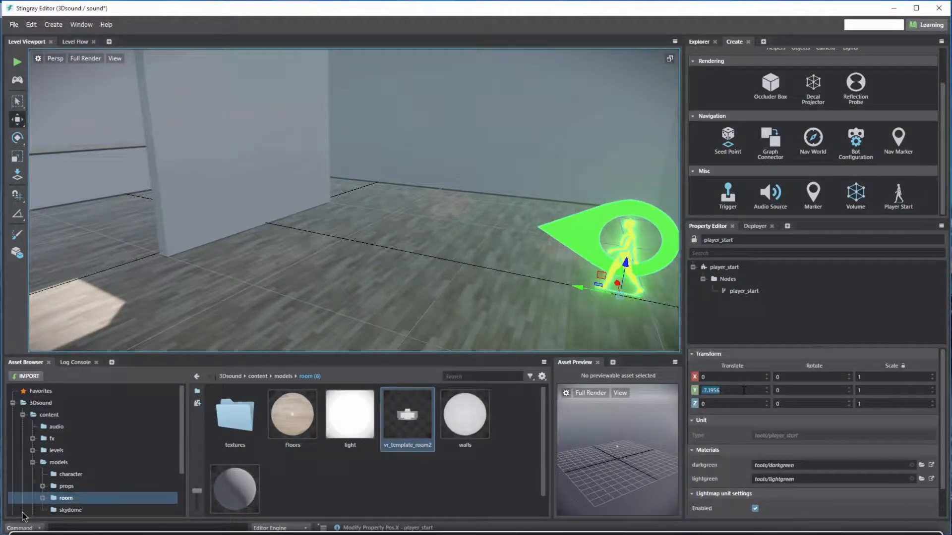
{"action": "key", "text": "BackSpace"}
{"action": "type", "text": "-7"}
{"action": "key", "text": "Return"}
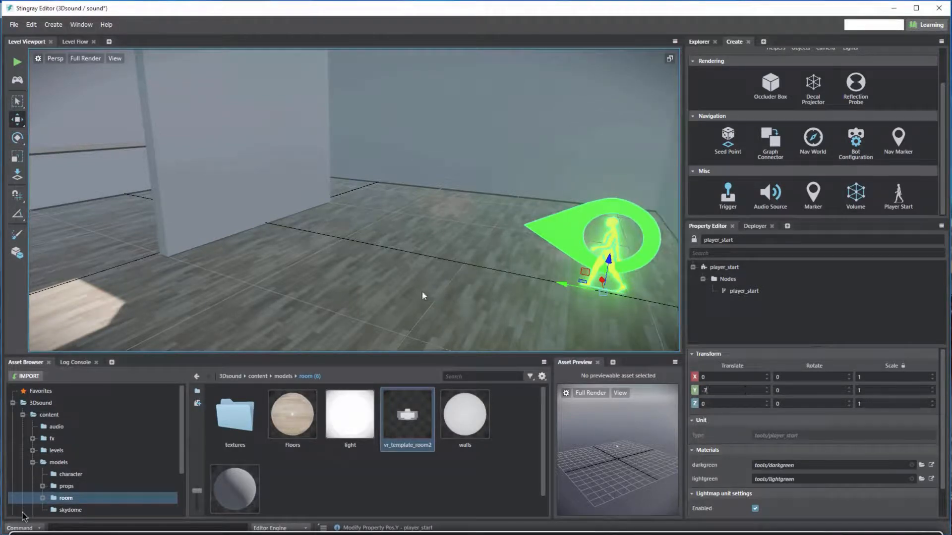
- Arrange the windows so that the Maya speaker scene is visible beside the Stingray Editor viewport
{"action": "mouse_move", "coordinate": [481, 175]}
{"action": "left_mouse_down"}
{"action": "mouse_move", "coordinate": [431, 179]}
{"action": "mouse_move", "coordinate": [564, 199]}
{"action": "left_mouse_up"}
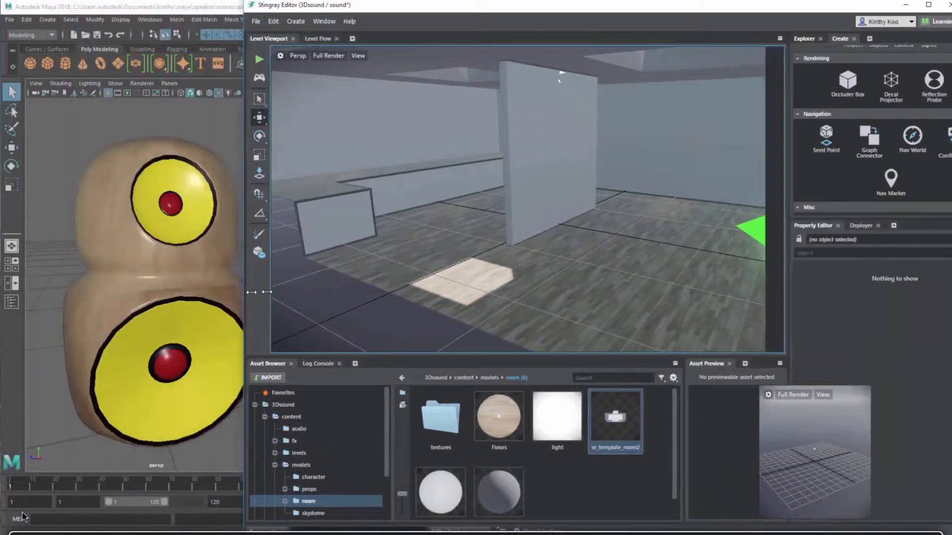
{"action": "left_click_drag", "start_coordinate": [244, 291], "coordinate": [610, 268]}
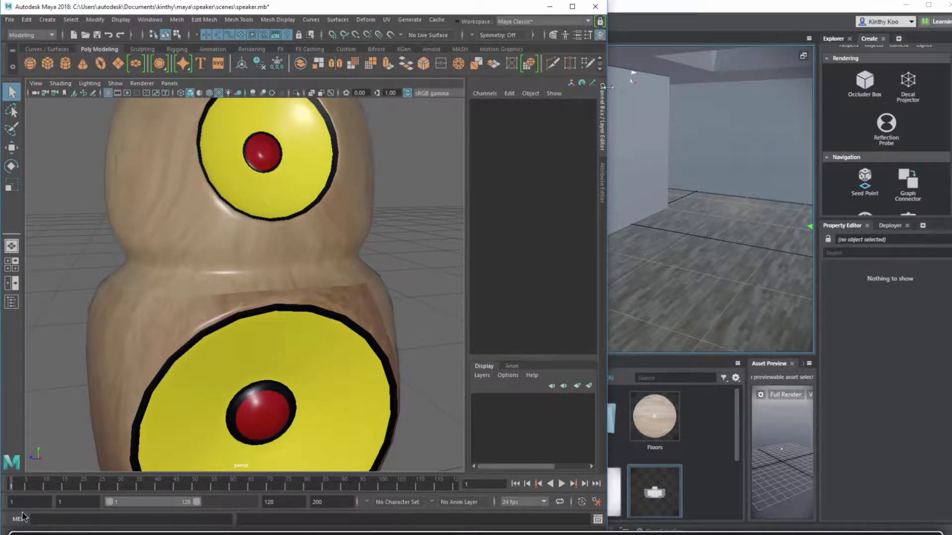
{"action": "left_click_drag", "start_coordinate": [609, 87], "coordinate": [657, 86]}
{"action": "scroll", "coordinate": [323, 205], "scroll_direction": "down", "scroll_amount": 5}
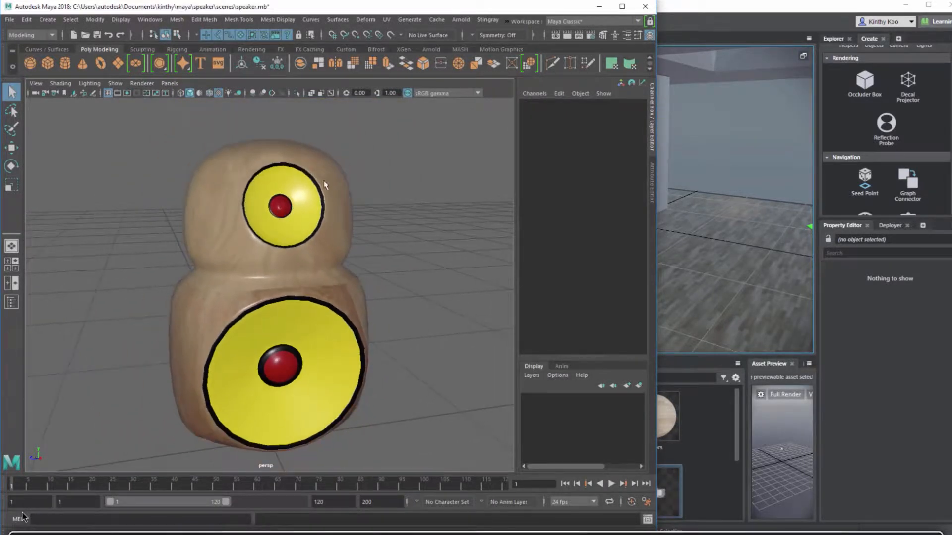
- Connect Maya to the Stingray Editor and turn on live camera tracking
{"action": "left_click", "coordinate": [490, 18]}
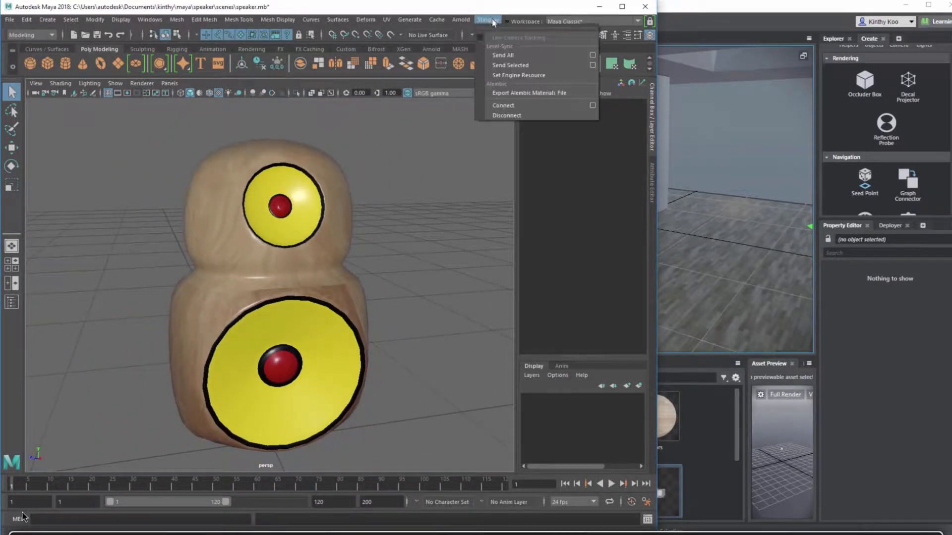
{"action": "left_click", "coordinate": [505, 105]}
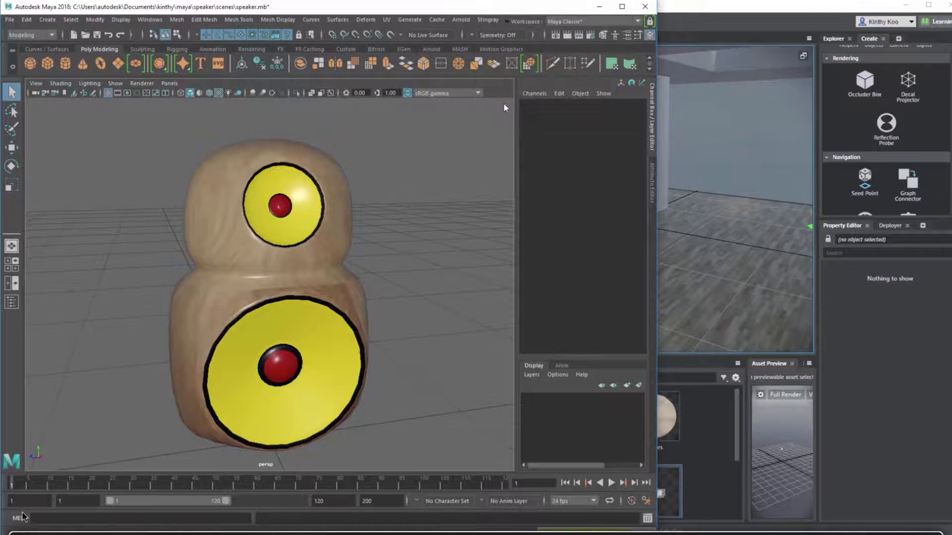
{"action": "left_click", "coordinate": [488, 19]}
{"action": "left_click", "coordinate": [491, 38]}
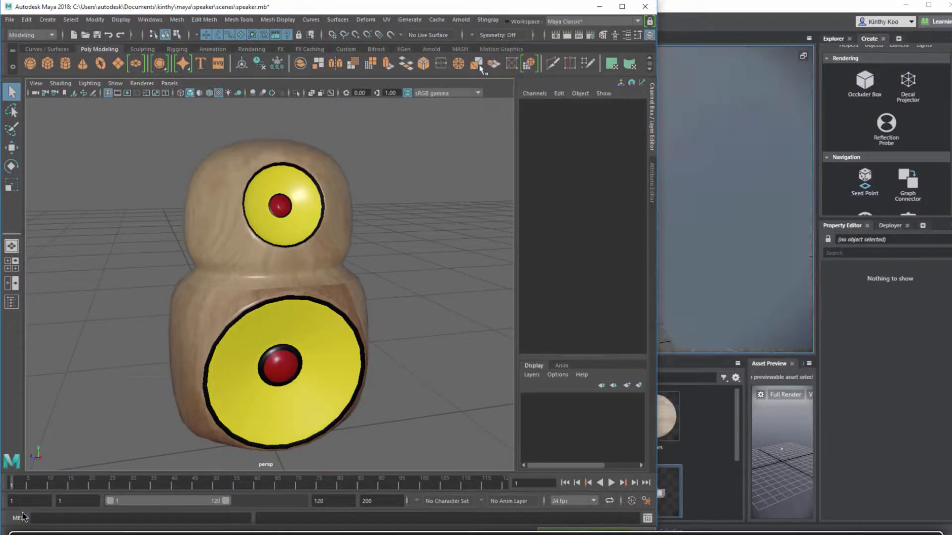
- Send only the Speaker model from Maya to the Stingray level
{"action": "left_click_drag", "start_coordinate": [399, 268], "coordinate": [352, 282]}
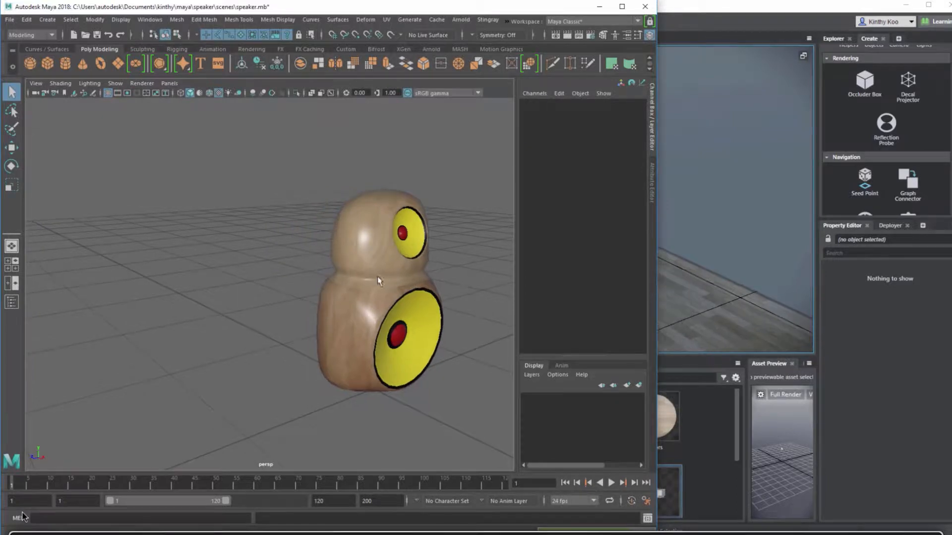
{"action": "left_click", "coordinate": [351, 282]}
{"action": "left_click", "coordinate": [487, 19]}
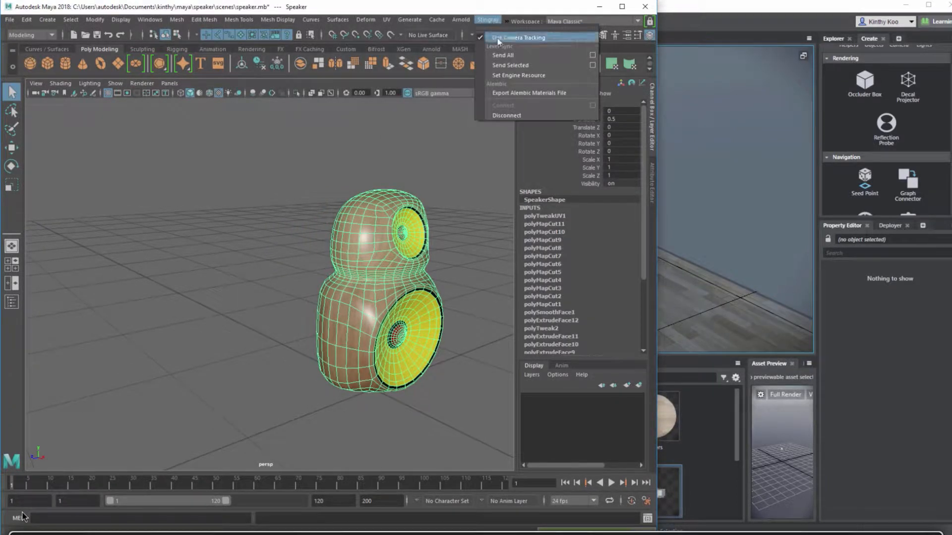
{"action": "left_click", "coordinate": [508, 64]}
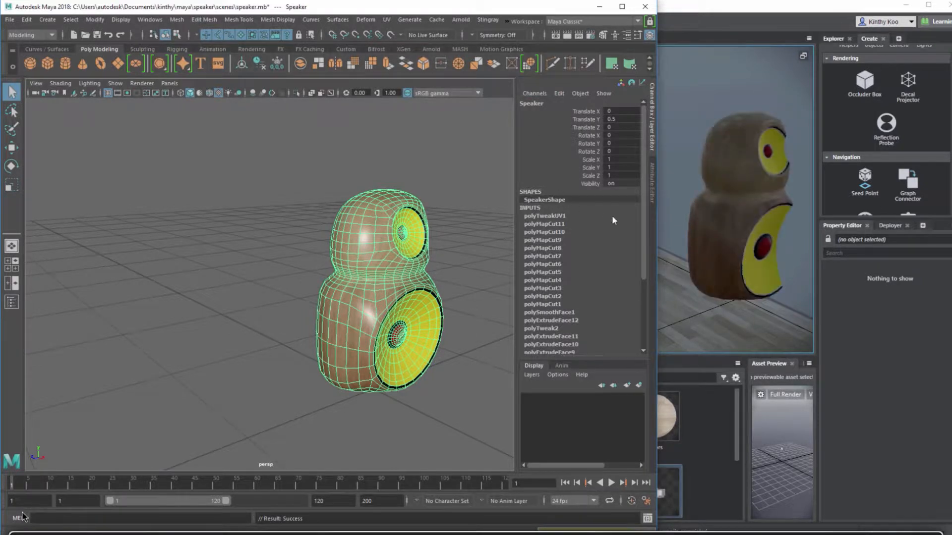
- Narrow the Maya window and widen the Stingray Editor window back across the screen
{"action": "left_click_drag", "start_coordinate": [658, 217], "coordinate": [267, 217]}
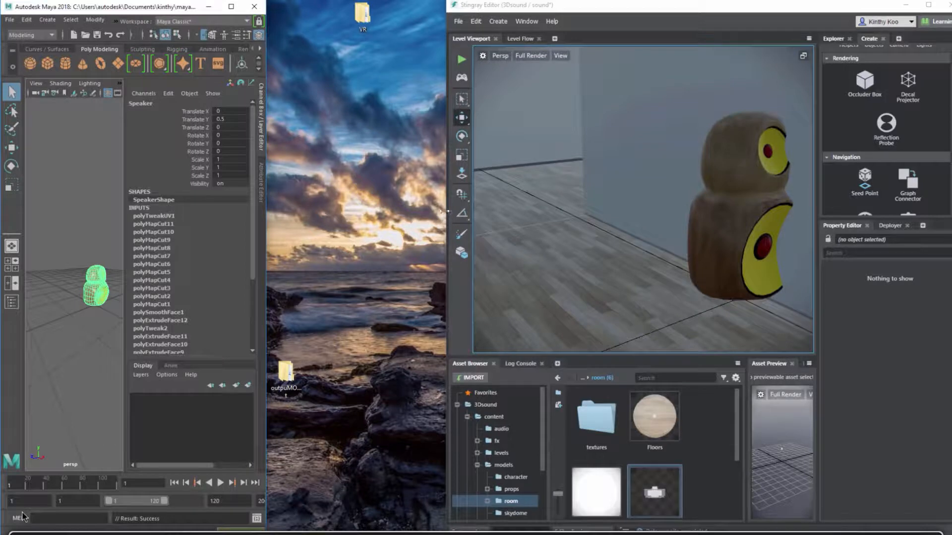
{"action": "left_click_drag", "start_coordinate": [445, 213], "coordinate": [2, 217]}
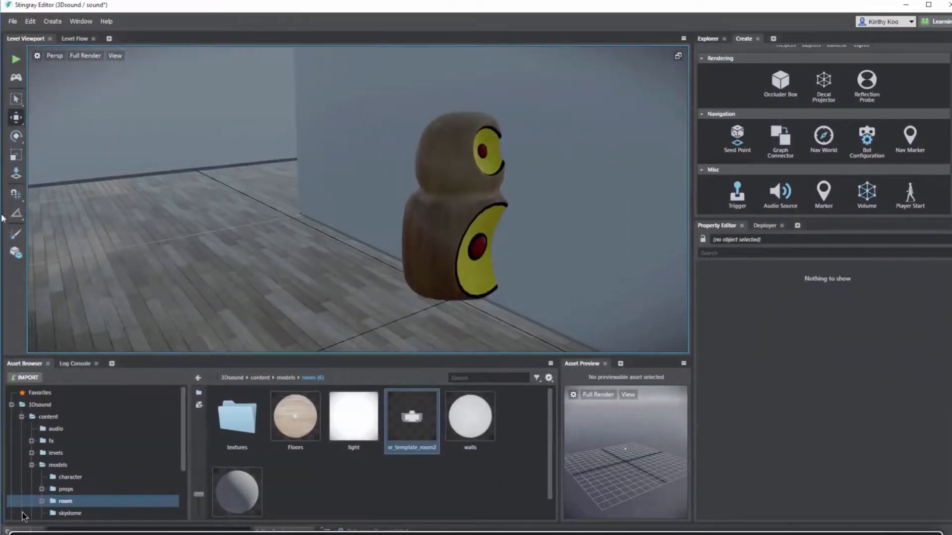
{"action": "mouse_move", "coordinate": [358, 209]}
{"action": "left_mouse_down"}
{"action": "mouse_move", "coordinate": [213, 205]}
{"action": "mouse_move", "coordinate": [246, 205]}
{"action": "left_mouse_up"}
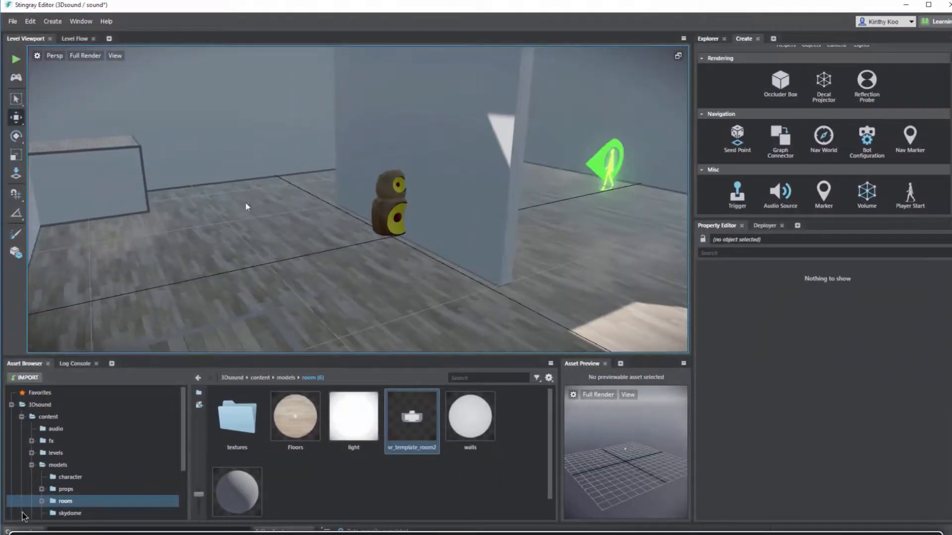
- Move the speaker across the floor past the divider wall into the room corner, at about X 5.47, Y -6.58
{"action": "left_click", "coordinate": [385, 221]}
{"action": "left_click_drag", "start_coordinate": [387, 237], "coordinate": [421, 237]}
{"action": "left_click", "coordinate": [316, 225]}
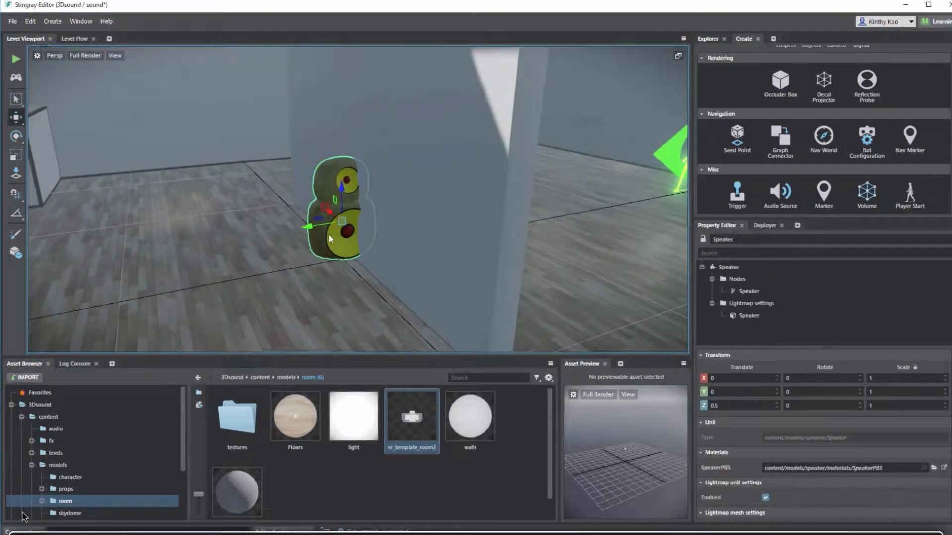
{"action": "left_click_drag", "start_coordinate": [329, 235], "coordinate": [498, 231]}
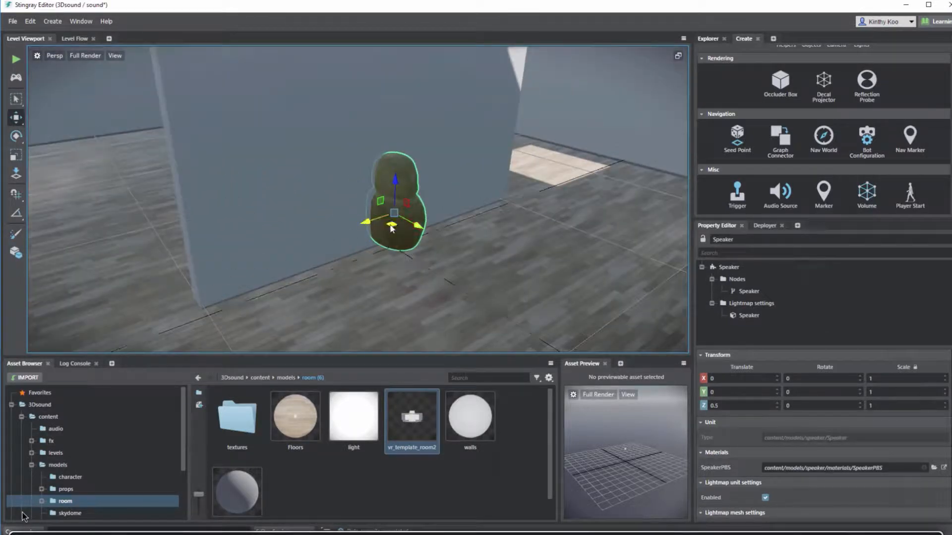
{"action": "left_click_drag", "start_coordinate": [392, 226], "coordinate": [90, 190]}
{"action": "key", "text": "f"}
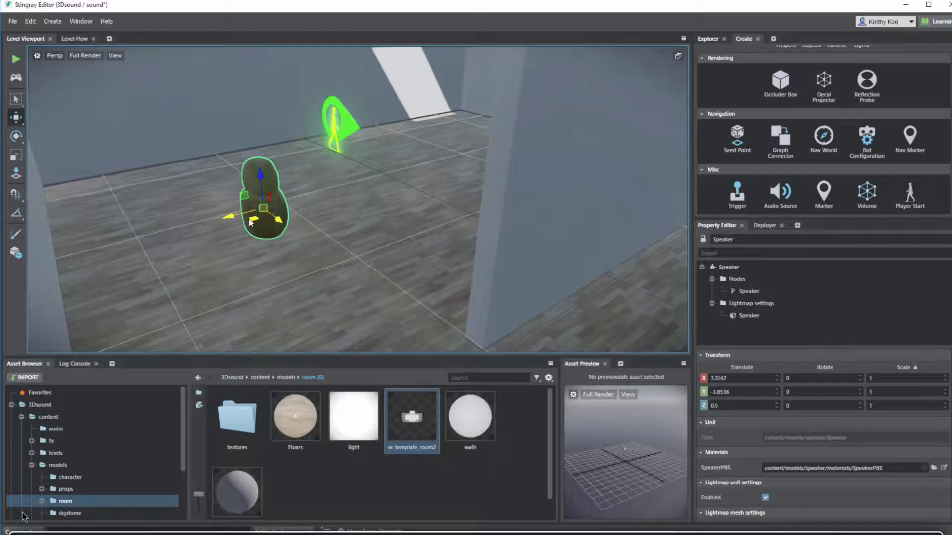
{"action": "left_click_drag", "start_coordinate": [249, 224], "coordinate": [308, 225]}
- Rotate the corner speaker about the Z axis by about -36.8 degrees so it faces into the room
{"action": "key", "text": "e"}
{"action": "left_click_drag", "start_coordinate": [510, 247], "coordinate": [379, 243]}
{"action": "left_click_drag", "start_coordinate": [488, 231], "coordinate": [356, 215]}
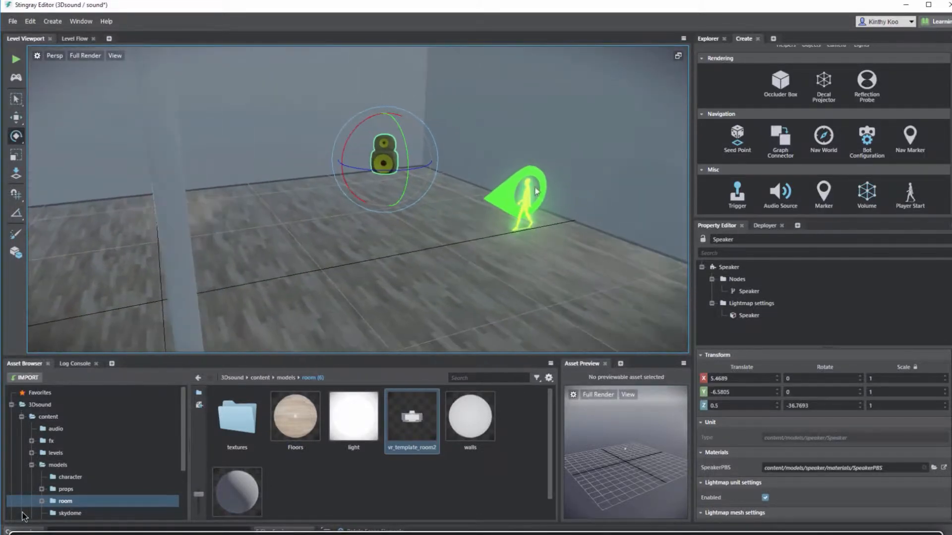
{"action": "left_click_drag", "start_coordinate": [530, 211], "coordinate": [441, 210]}
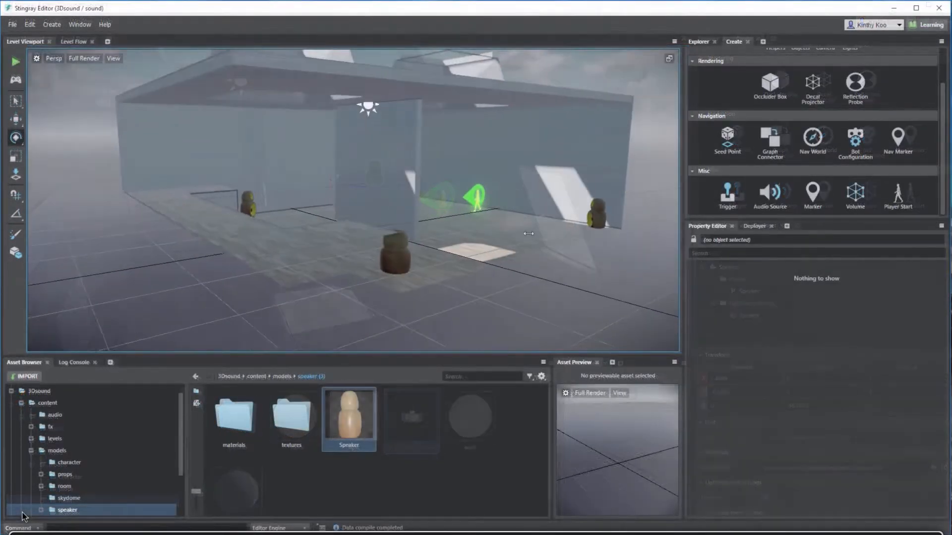
{"action": "left_click_drag", "start_coordinate": [529, 237], "coordinate": [247, 249]}
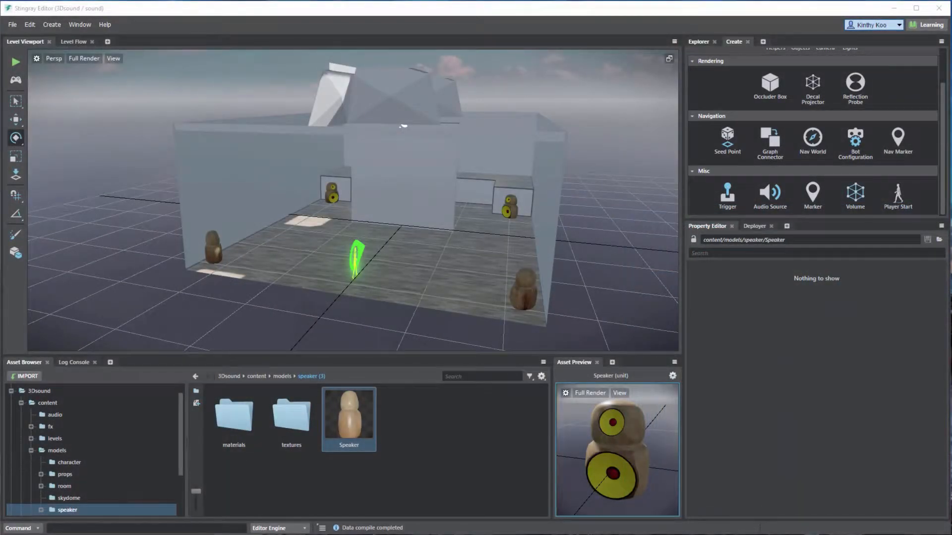
- Switch to File Explorer and look over the sound files in the wav folder of background Sound
{"action": "key", "text": "alt+Tab"}
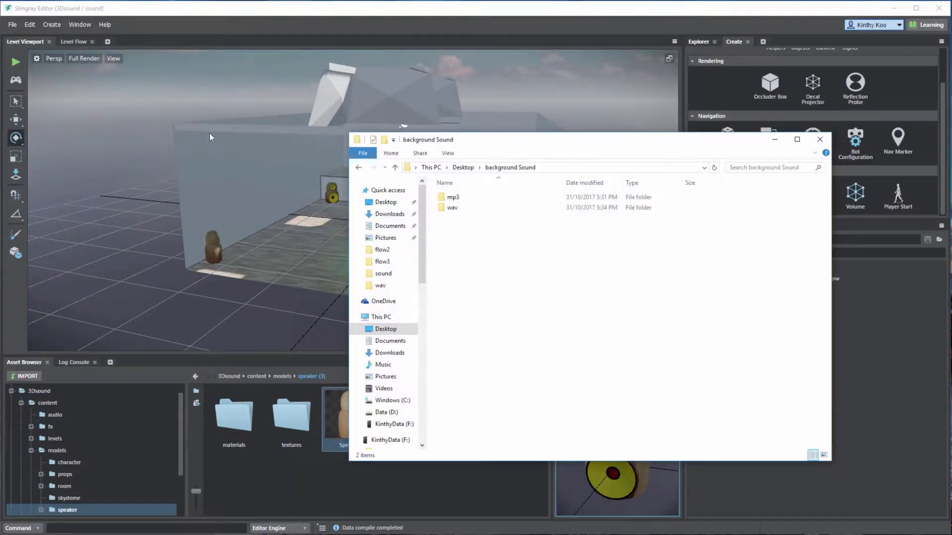
{"action": "double_click", "coordinate": [451, 208]}
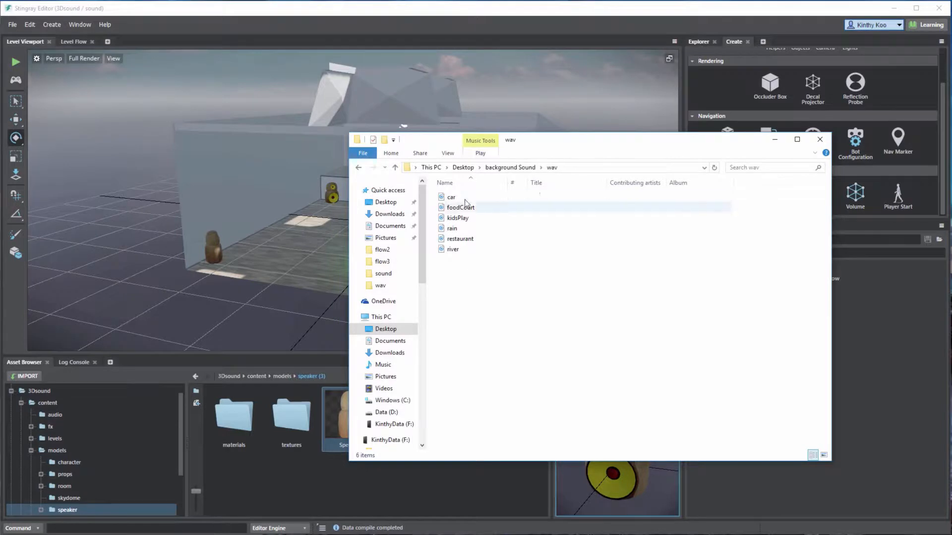
{"action": "left_click", "coordinate": [773, 138]}
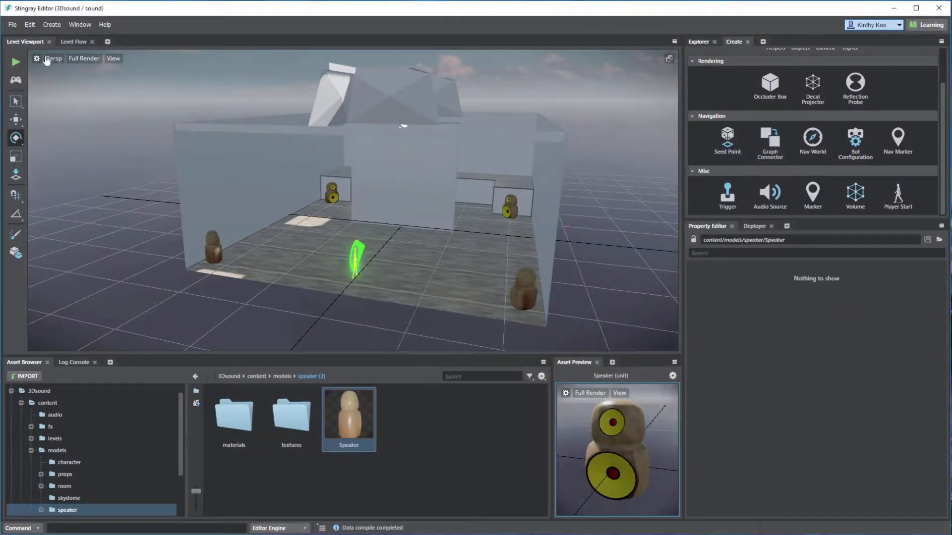
- Try to create a new Wwise project for the 3Dsound project
{"action": "left_click", "coordinate": [11, 25]}
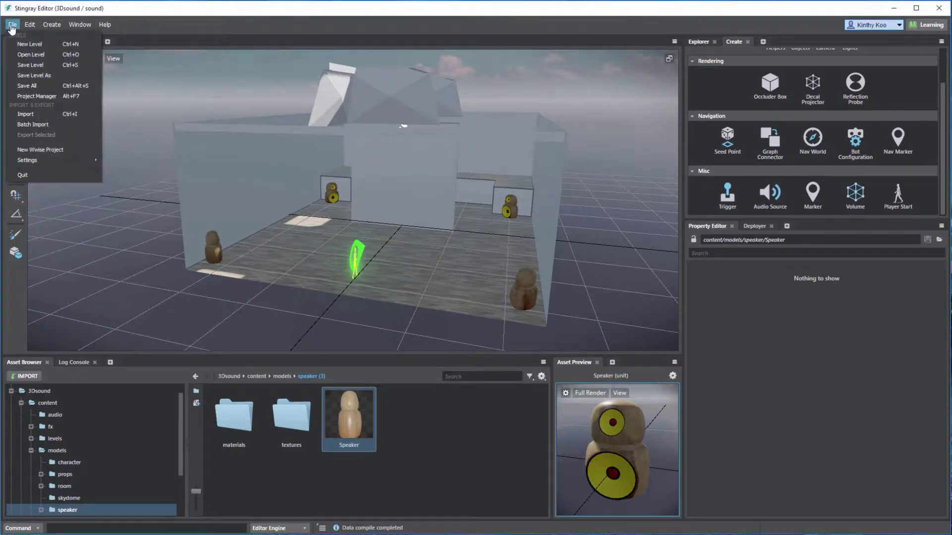
{"action": "left_click", "coordinate": [47, 149]}
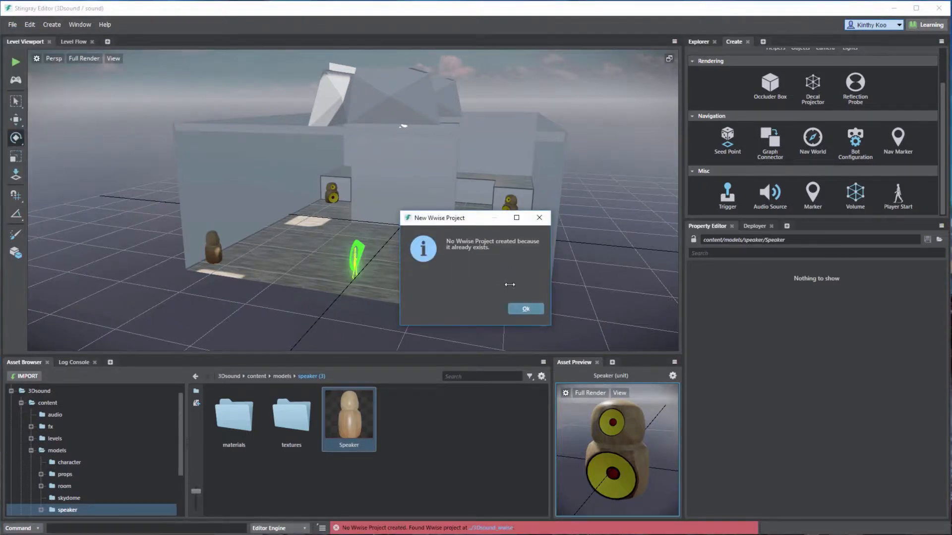
{"action": "left_click", "coordinate": [513, 307]}
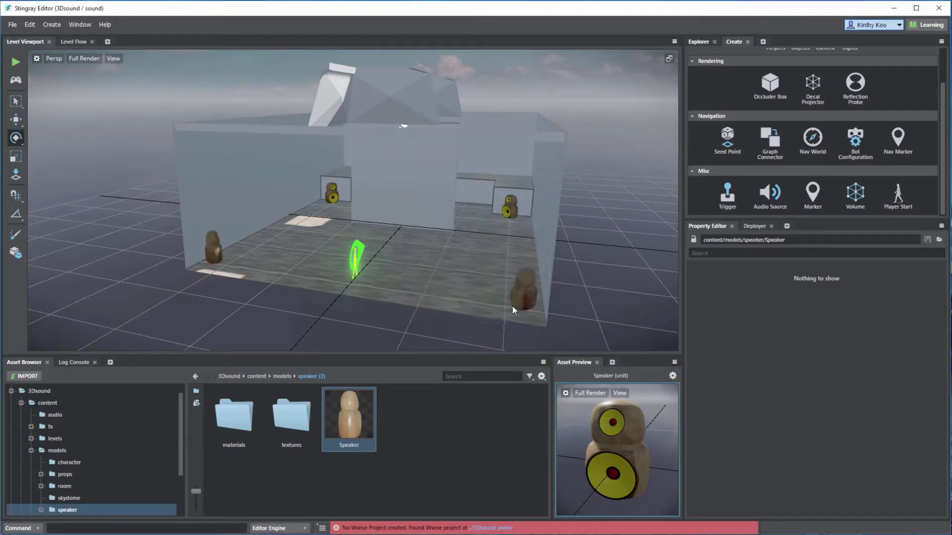
- Open the project in Wwise, expand the Actor-Mixer Hierarchy's default work unit and select its SFX mixer
{"action": "left_click", "coordinate": [80, 24]}
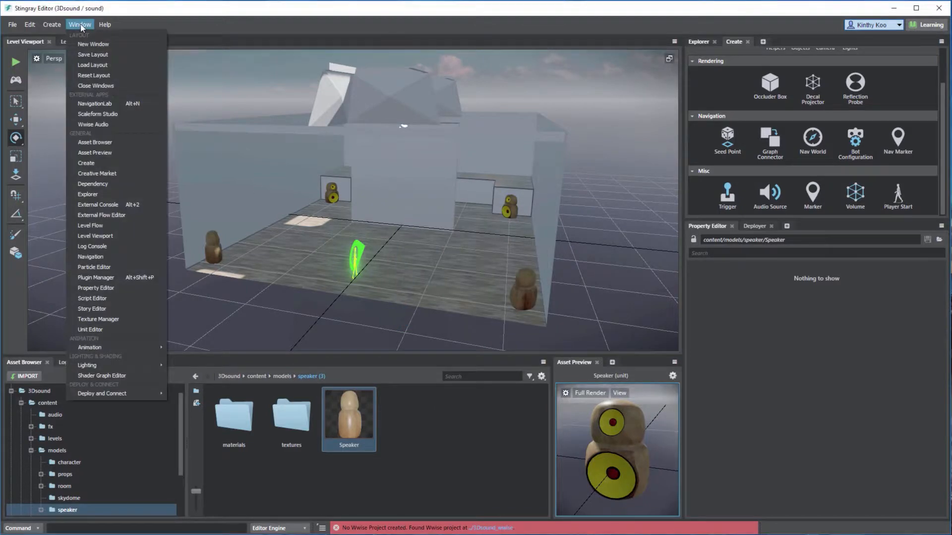
{"action": "left_click", "coordinate": [108, 122]}
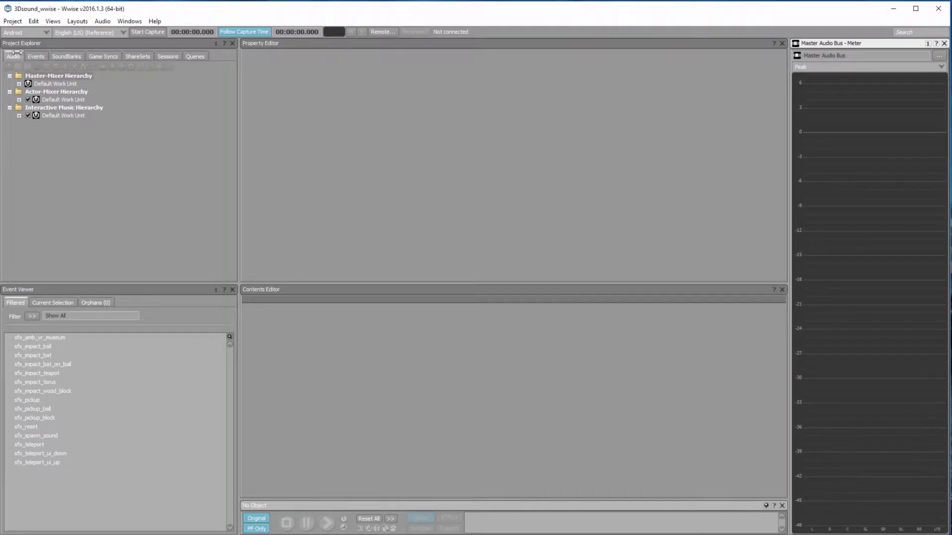
{"action": "left_click", "coordinate": [19, 99]}
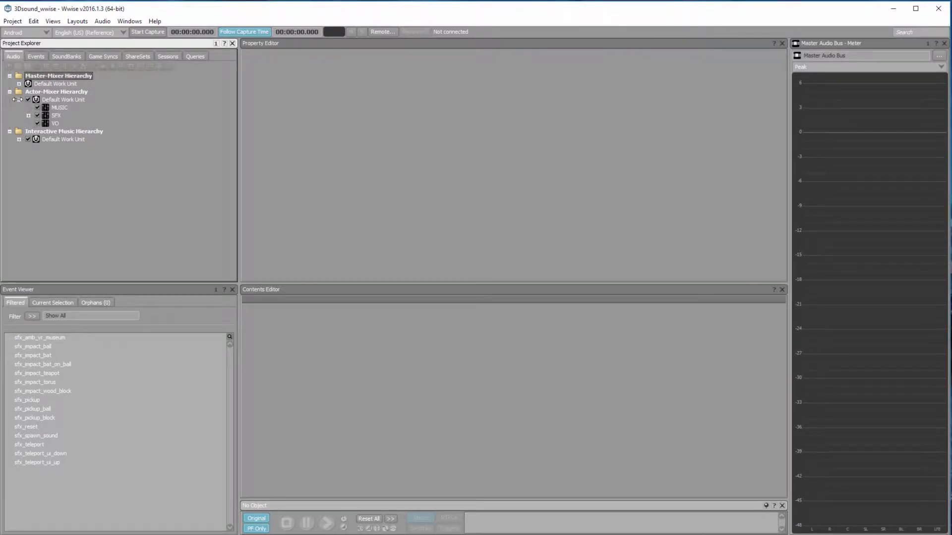
{"action": "left_click", "coordinate": [38, 115]}
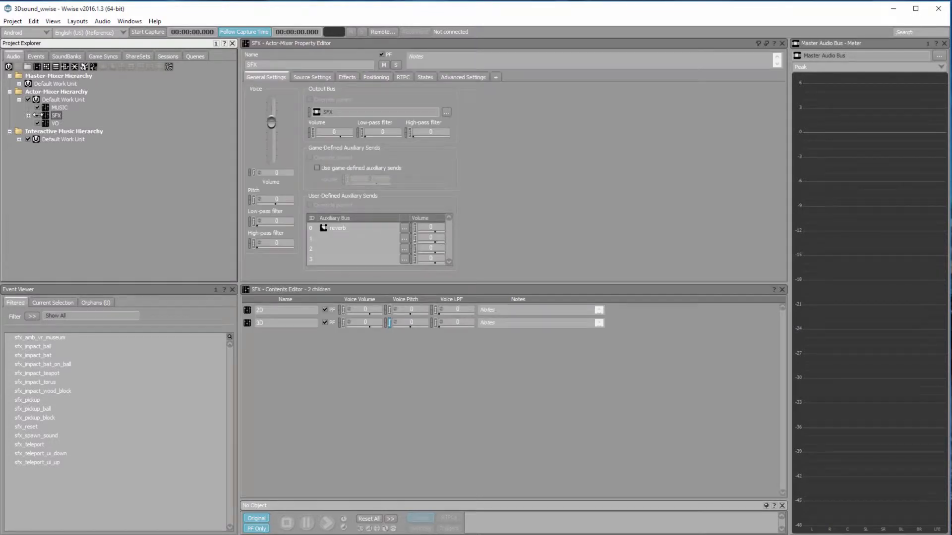
- Delete all the existing sfx events from the Wwise project
{"action": "left_click", "coordinate": [48, 337]}
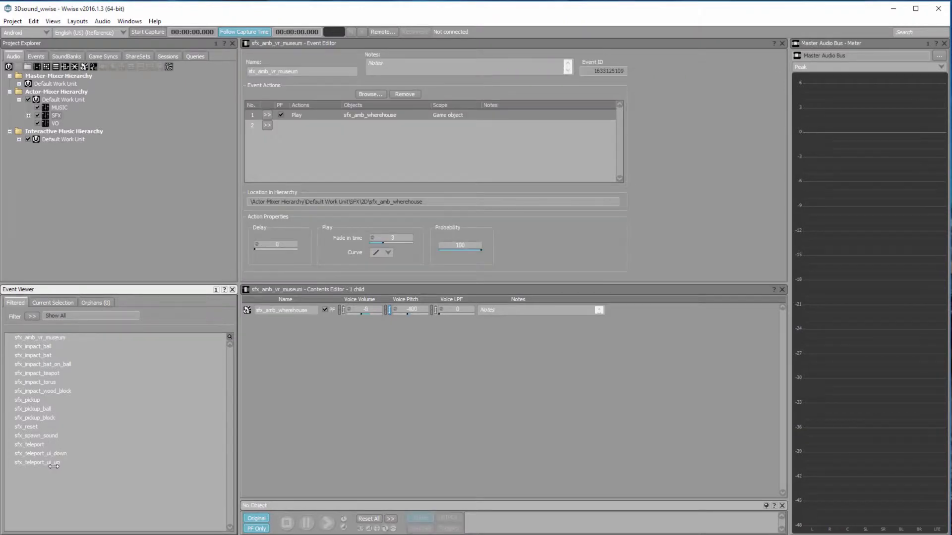
{"action": "key", "text": "ctrl+a"}
{"action": "key", "text": "Delete"}
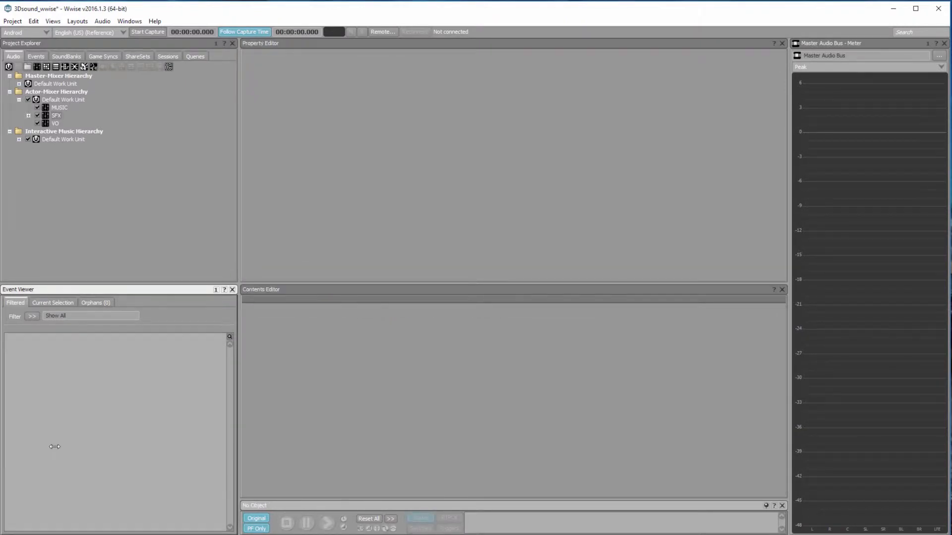
- Start an audio file import and browse to the wav folder inside background Sound on the Desktop
{"action": "left_click", "coordinate": [41, 115]}
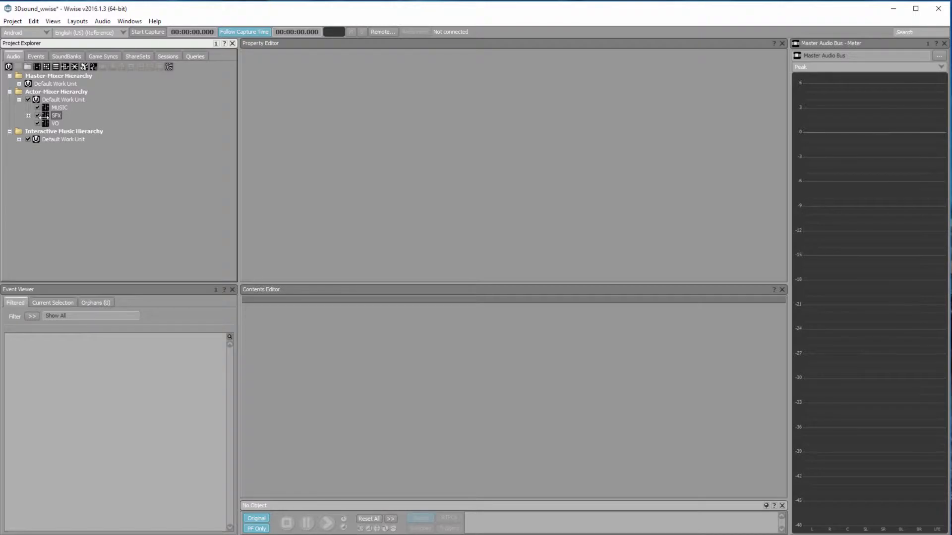
{"action": "left_click", "coordinate": [13, 21]}
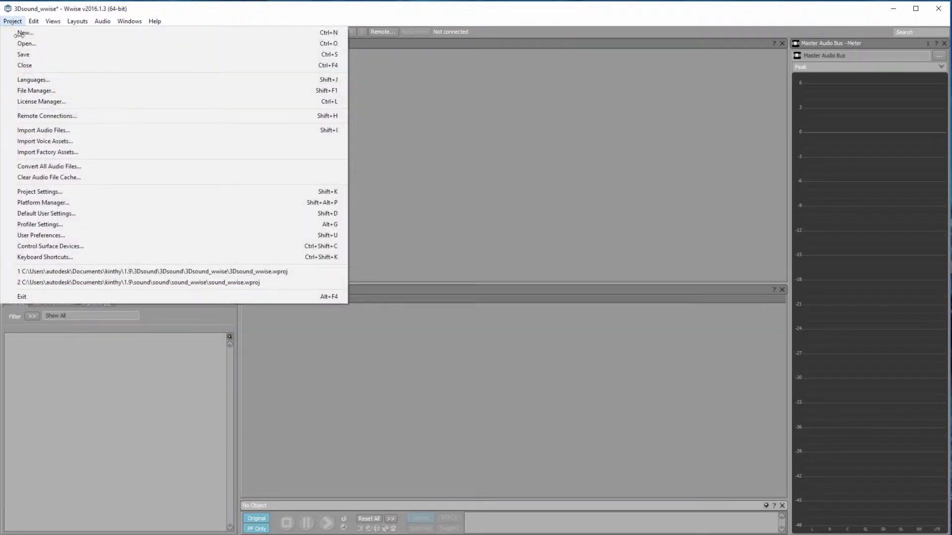
{"action": "left_click", "coordinate": [52, 130]}
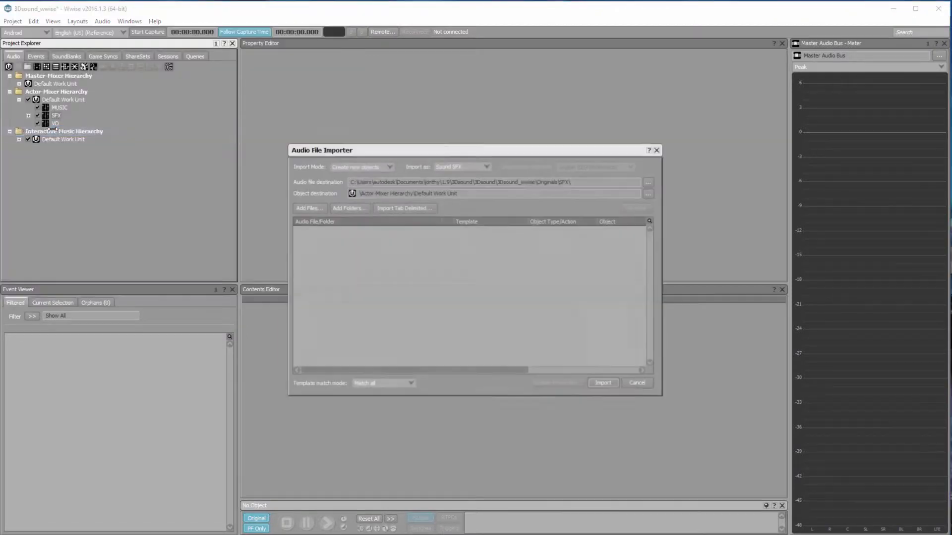
{"action": "left_click", "coordinate": [301, 208]}
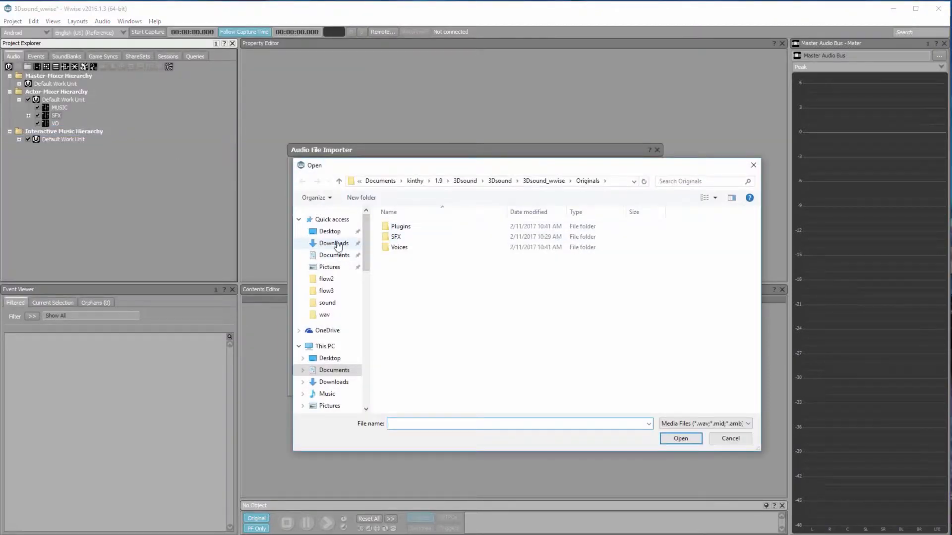
{"action": "left_click", "coordinate": [329, 232]}
{"action": "double_click", "coordinate": [422, 237]}
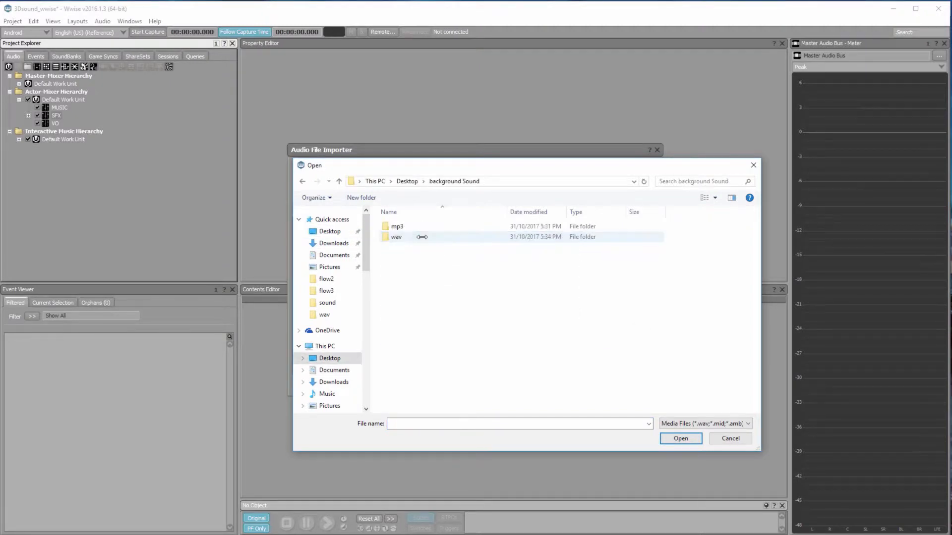
{"action": "double_click", "coordinate": [418, 237]}
{"action": "left_click", "coordinate": [407, 229]}
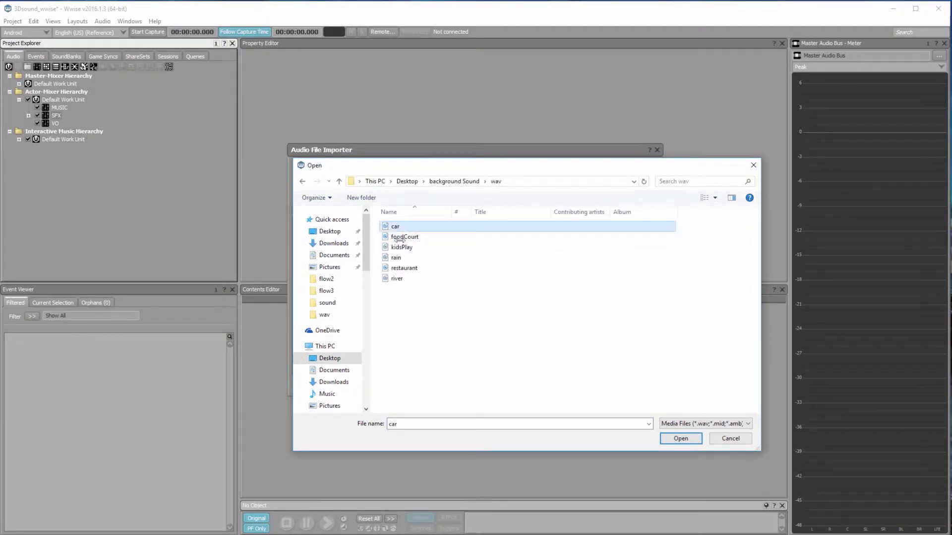
{"action": "left_click", "coordinate": [399, 278], "text": "shift"}
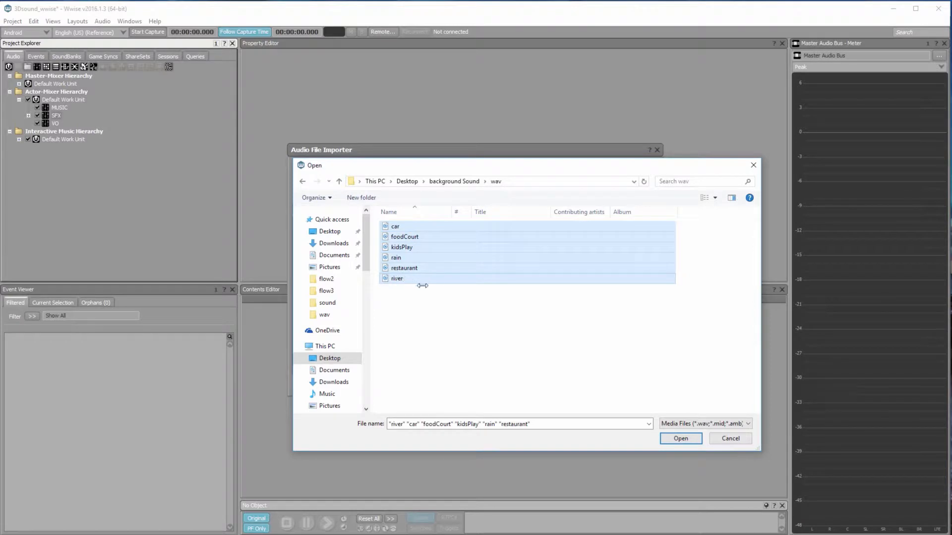
{"action": "left_click", "coordinate": [417, 292]}
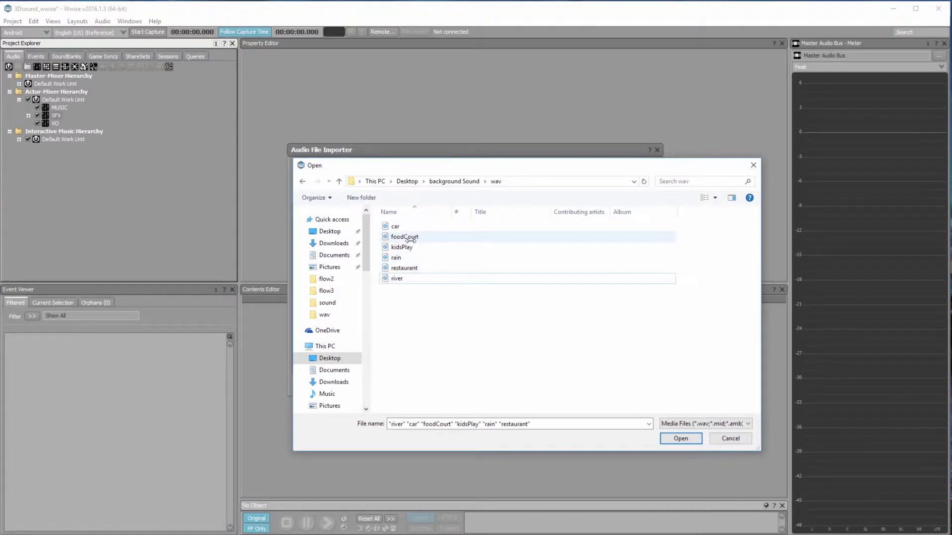
{"action": "left_click", "coordinate": [407, 248]}
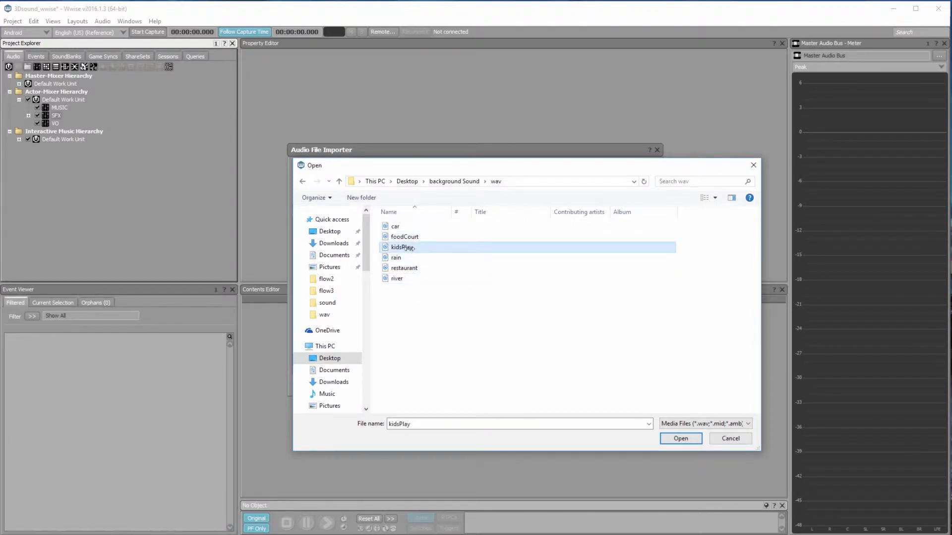
{"action": "left_click", "coordinate": [403, 267], "text": "shift"}
- Import foodCourt, kidsPlay, rain and restaurant as Sound SFX objects into the Actor-Mixer default work unit
{"action": "left_click", "coordinate": [402, 237]}
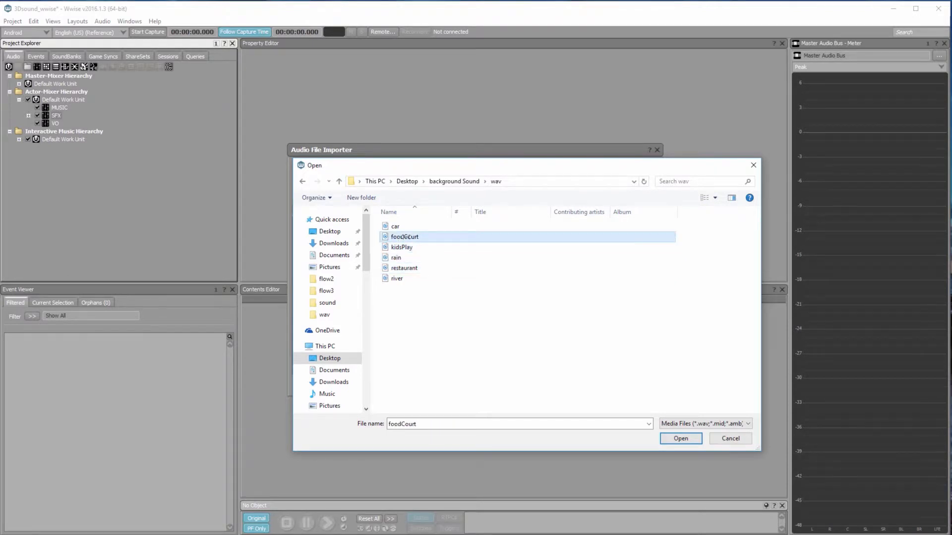
{"action": "left_click", "coordinate": [402, 268], "text": "shift"}
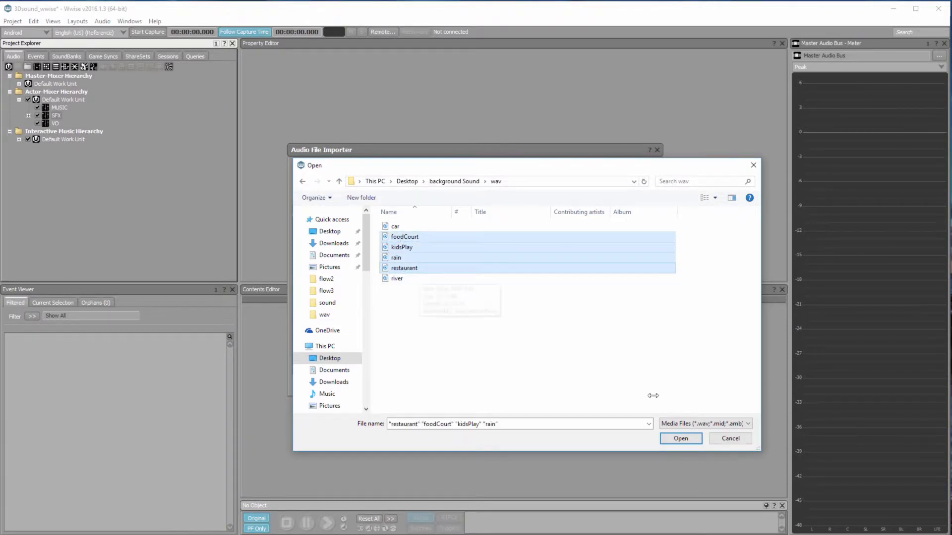
{"action": "left_click", "coordinate": [676, 438]}
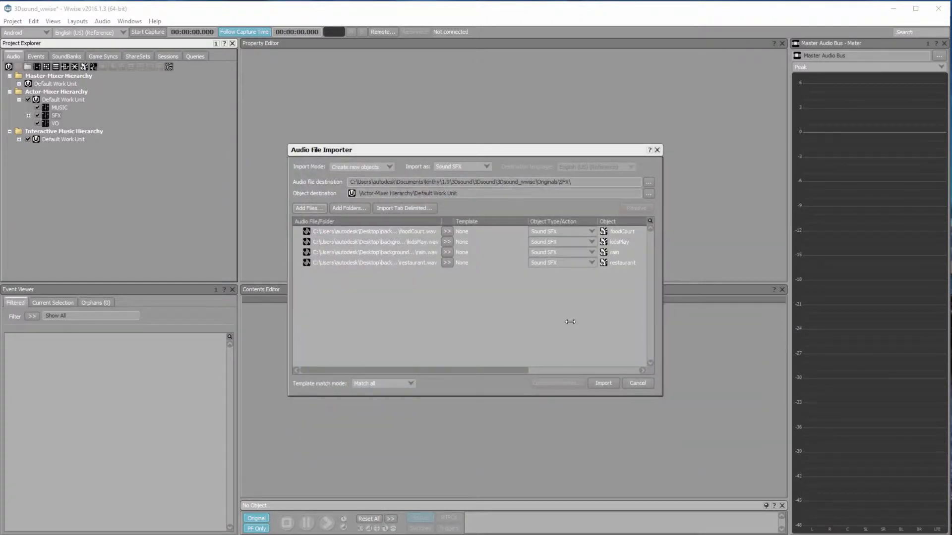
{"action": "left_click", "coordinate": [601, 383]}
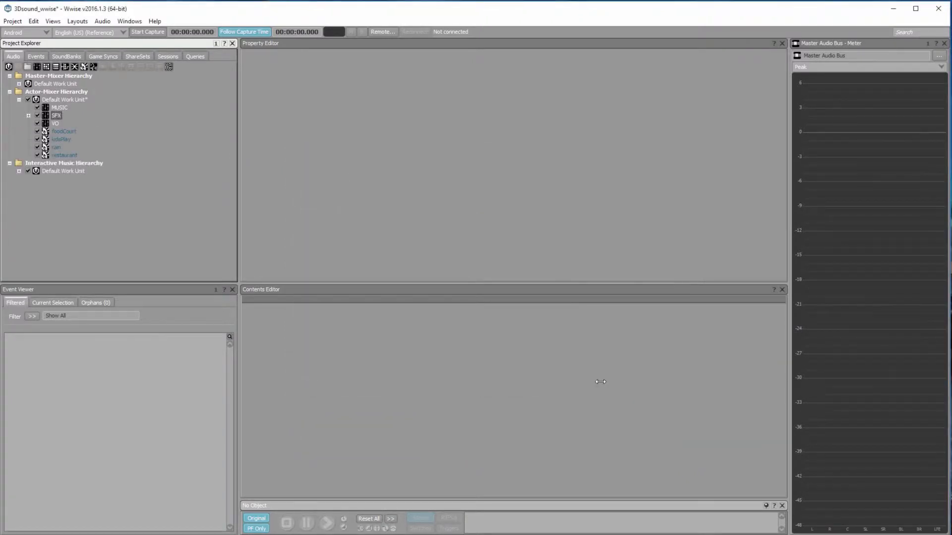
- Look through the four imported sounds and set the foodCourt sound's positioning to 3D
{"action": "left_click", "coordinate": [69, 130]}
{"action": "left_click", "coordinate": [61, 139]}
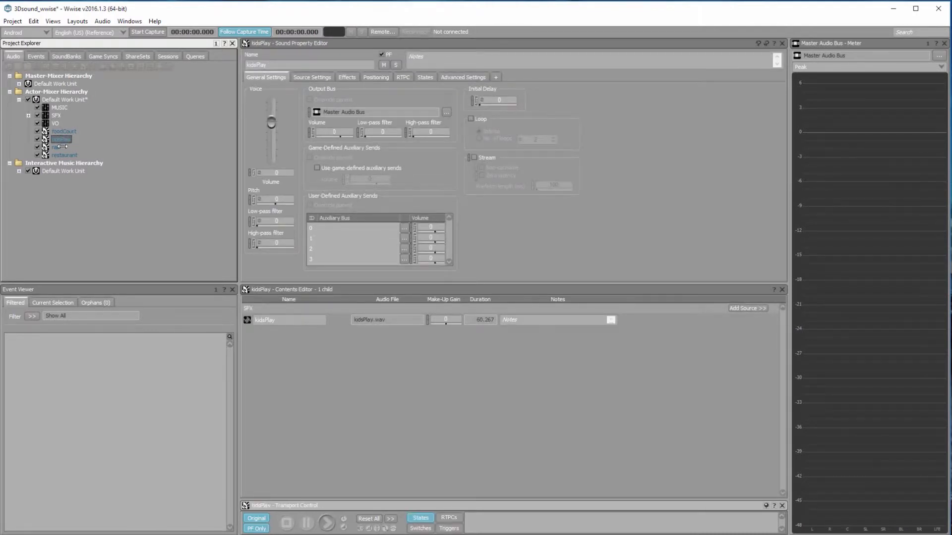
{"action": "left_click", "coordinate": [60, 146]}
{"action": "left_click", "coordinate": [68, 155]}
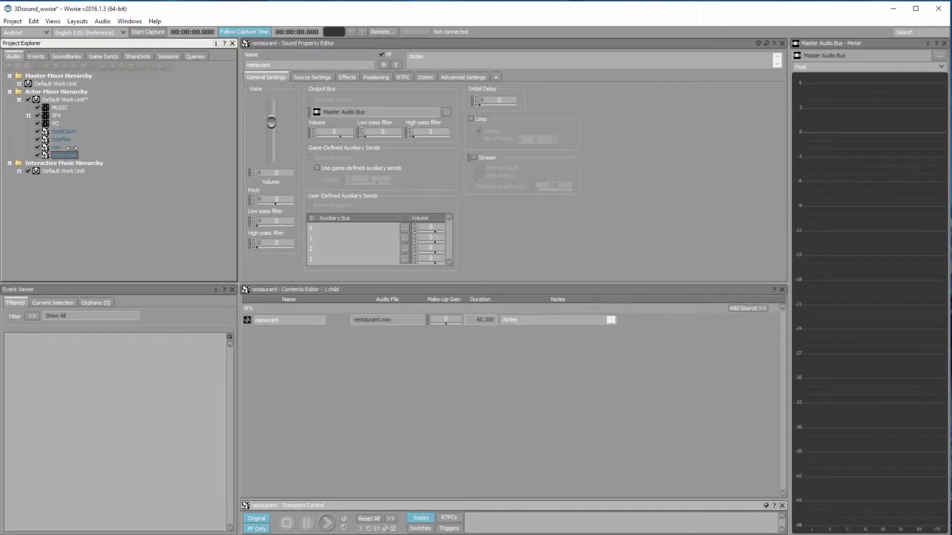
{"action": "left_click", "coordinate": [66, 131]}
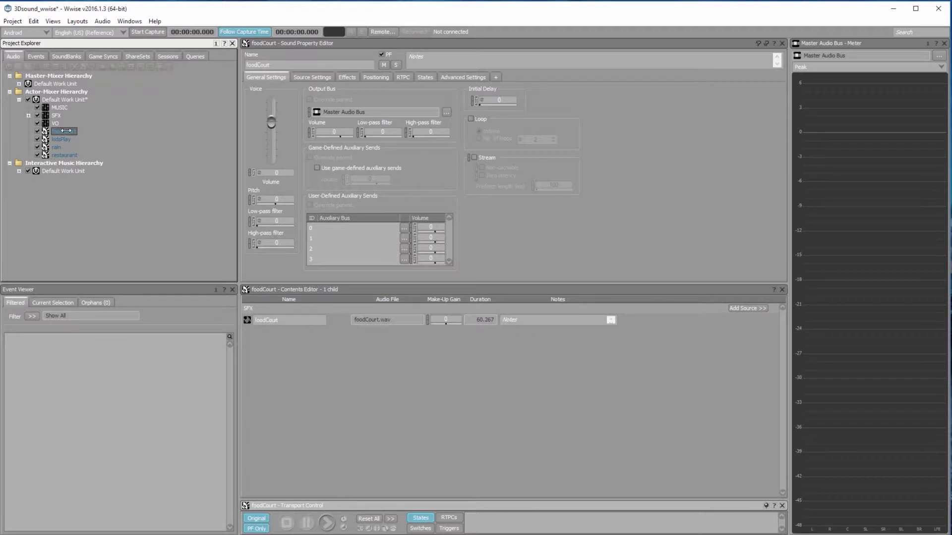
{"action": "left_click", "coordinate": [376, 78]}
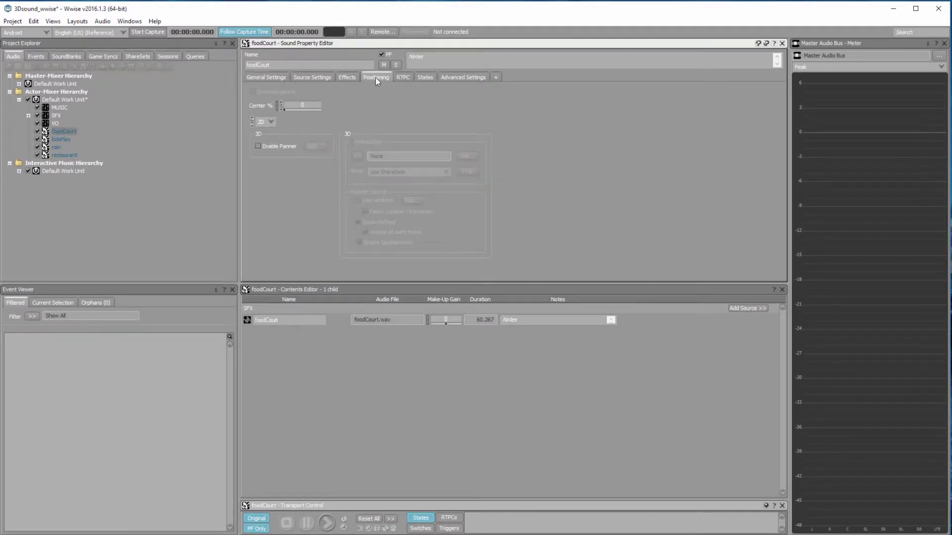
{"action": "left_click", "coordinate": [271, 121]}
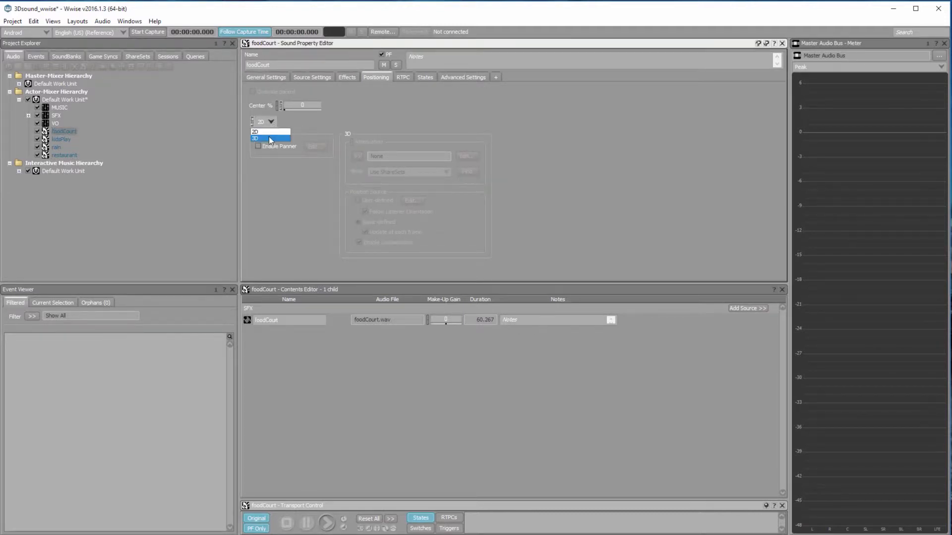
{"action": "left_click", "coordinate": [269, 136]}
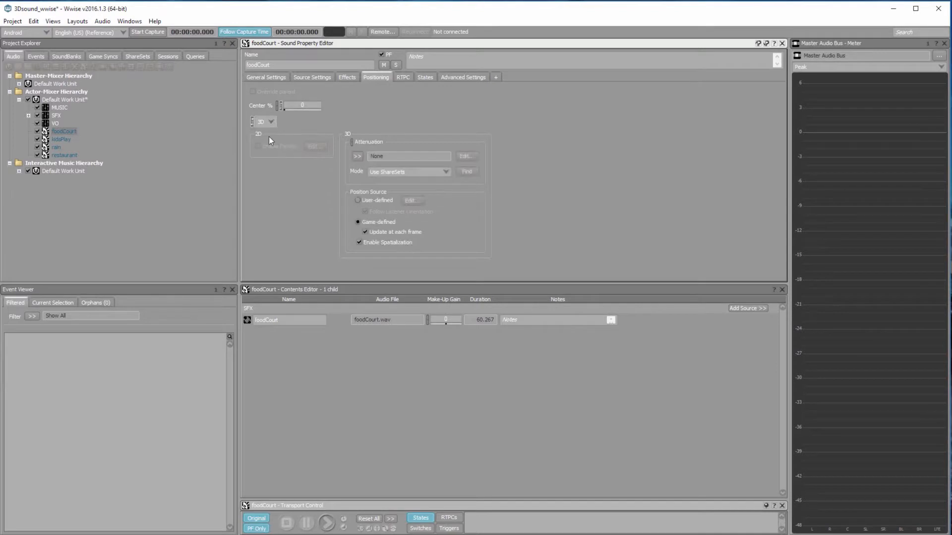
- Create a new attenuation for foodCourt, named with the author's first name followed by 5m
{"action": "left_click", "coordinate": [358, 156]}
{"action": "left_click", "coordinate": [386, 173]}
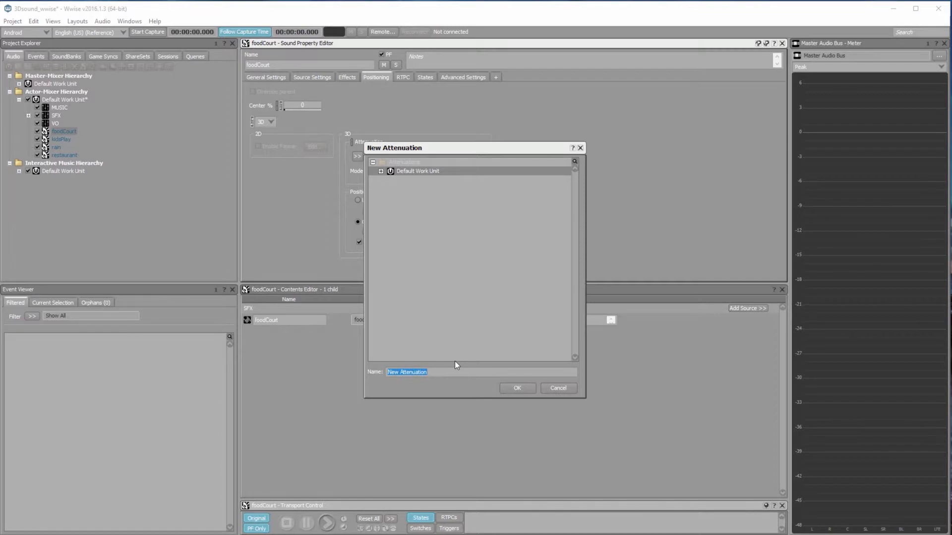
{"action": "type", "text": "kinthy 5"}
{"action": "key", "text": "BackSpace"}
{"action": "key", "text": "BackSpace"}
{"action": "key", "text": "BackSpace"}
{"action": "type", "text": "5m"}
{"action": "key", "text": "Return"}
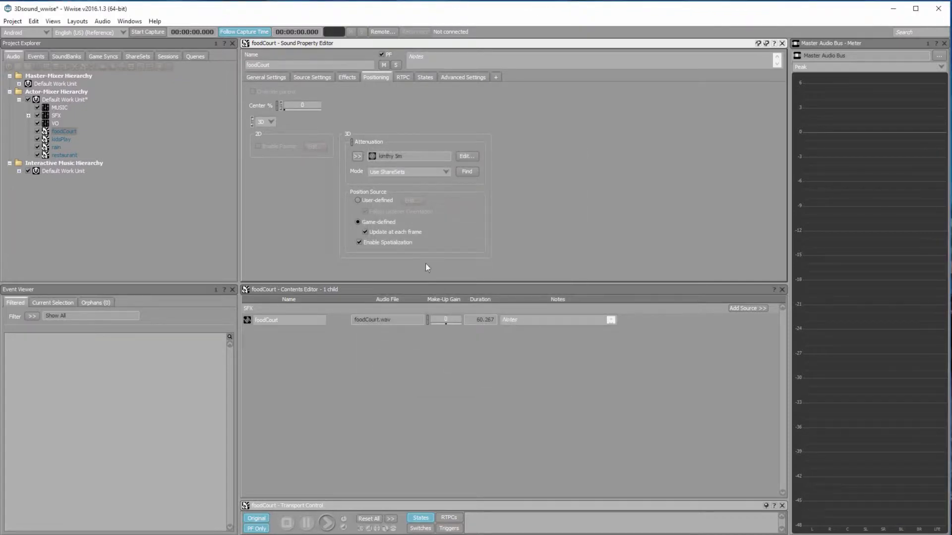
- Set the max distance of foodCourt's attenuation to 5 and close its editor
{"action": "left_click", "coordinate": [468, 156]}
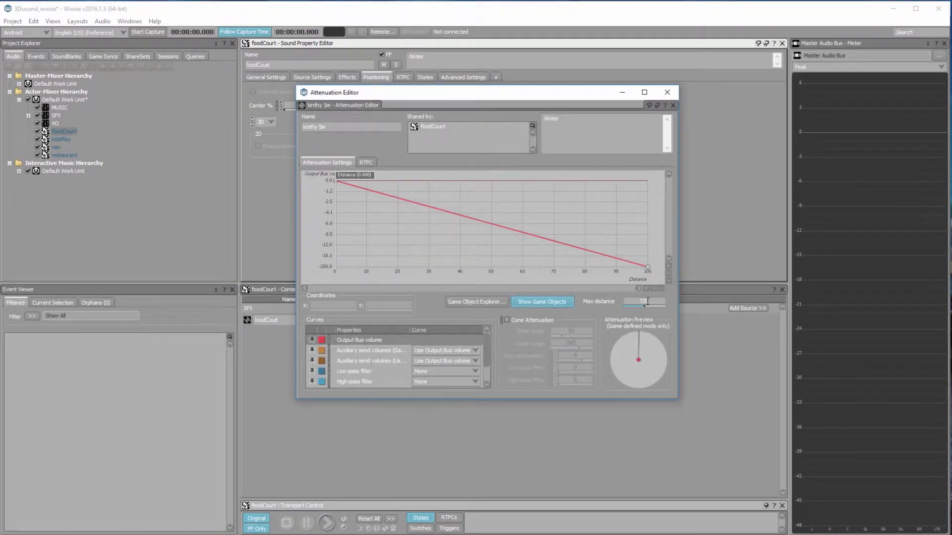
{"action": "double_click", "coordinate": [648, 300]}
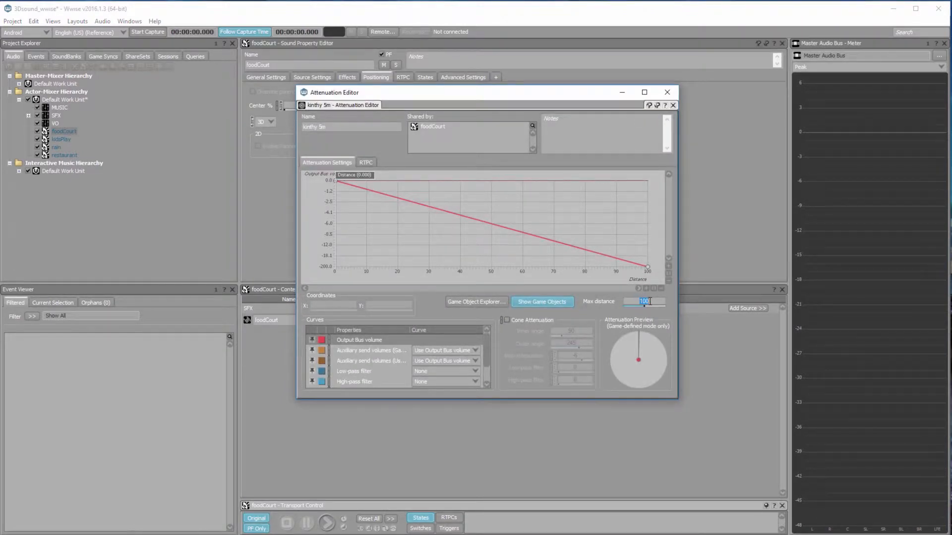
{"action": "type", "text": "5"}
{"action": "key", "text": "Return"}
{"action": "left_click", "coordinate": [666, 93]}
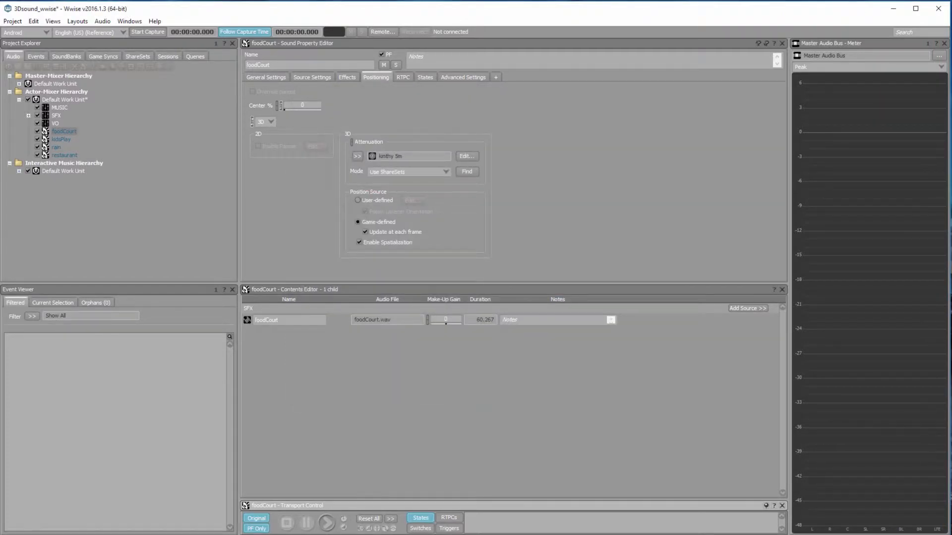
- Set the kidsPlay sound's positioning to 3D and assign it the custom 5m attenuation
{"action": "left_click", "coordinate": [61, 139]}
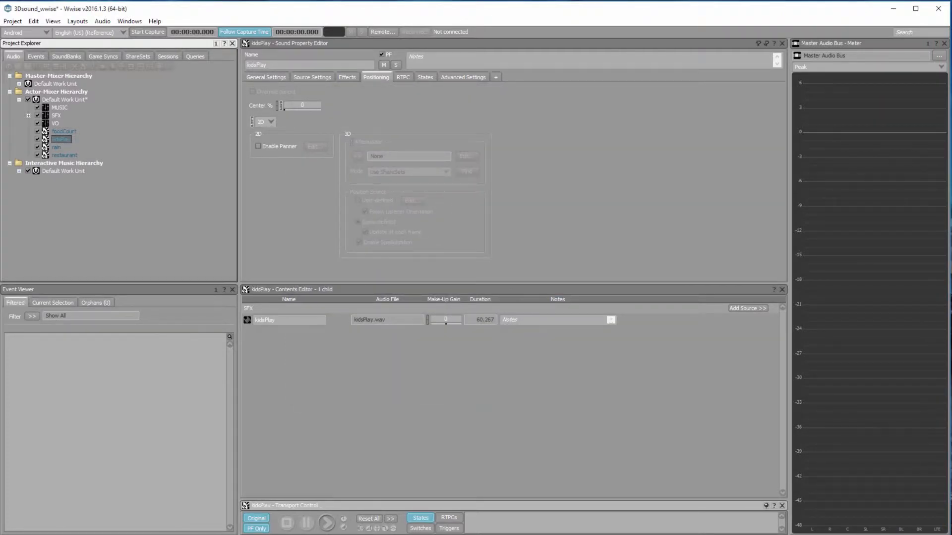
{"action": "left_click", "coordinate": [265, 121]}
{"action": "left_click", "coordinate": [263, 138]}
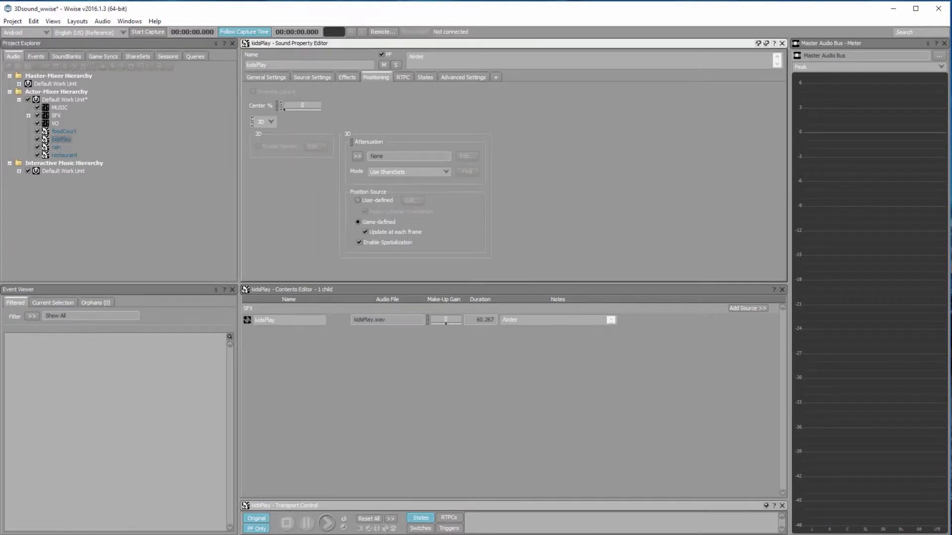
{"action": "left_click", "coordinate": [357, 156]}
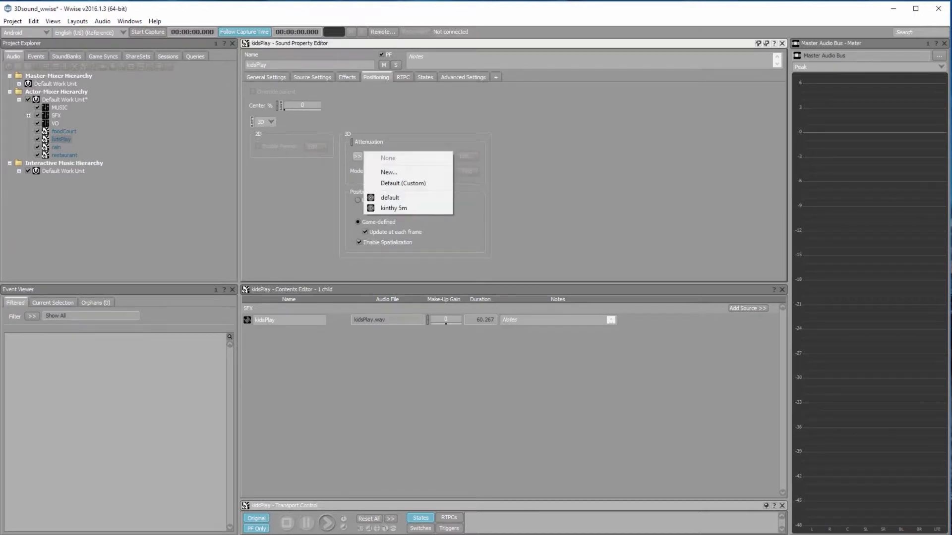
{"action": "left_click", "coordinate": [394, 208]}
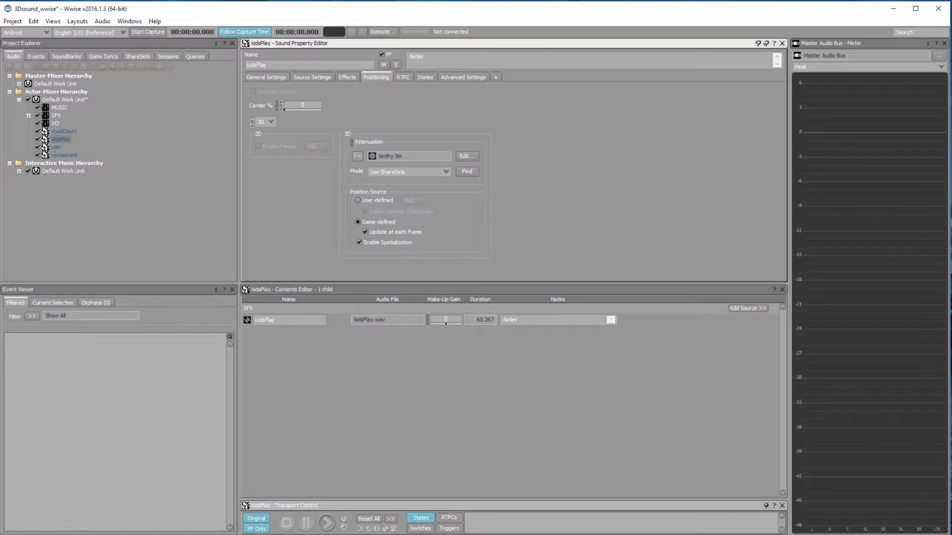
- Set the rain sound's positioning to 3D and assign it the custom 5m attenuation
{"action": "left_click", "coordinate": [56, 147]}
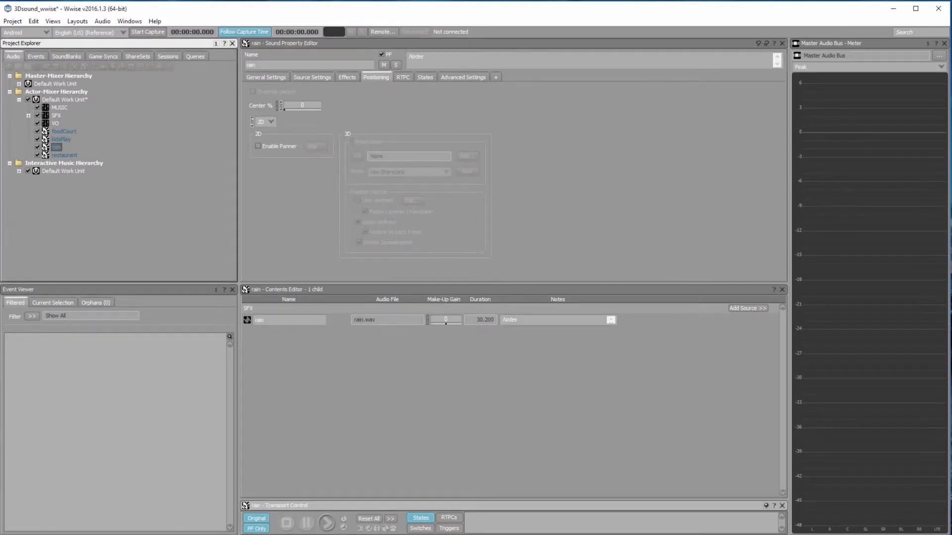
{"action": "left_click", "coordinate": [262, 122]}
{"action": "left_click", "coordinate": [260, 138]}
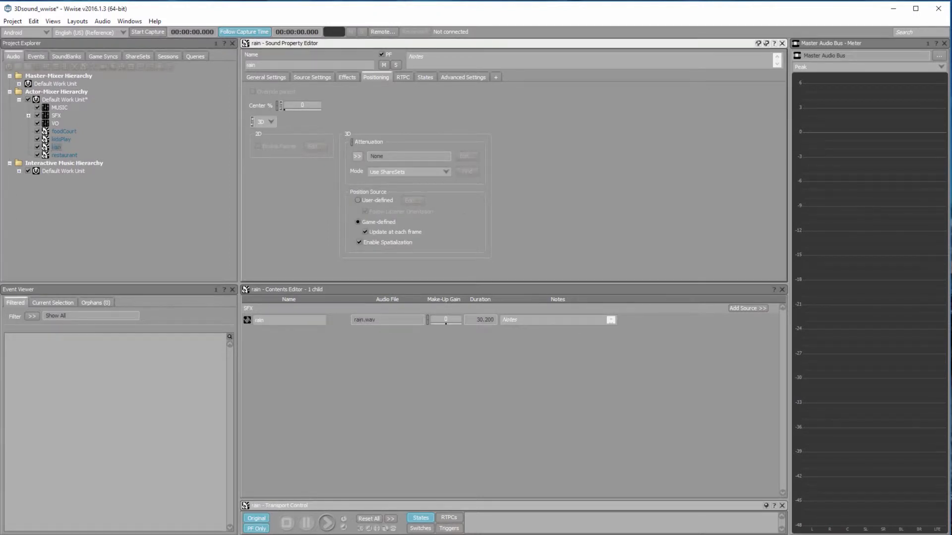
{"action": "left_click", "coordinate": [357, 156]}
{"action": "left_click", "coordinate": [394, 207]}
- Set the restaurant sound's positioning to 3D and assign it the custom 5m attenuation
{"action": "left_click", "coordinate": [64, 155]}
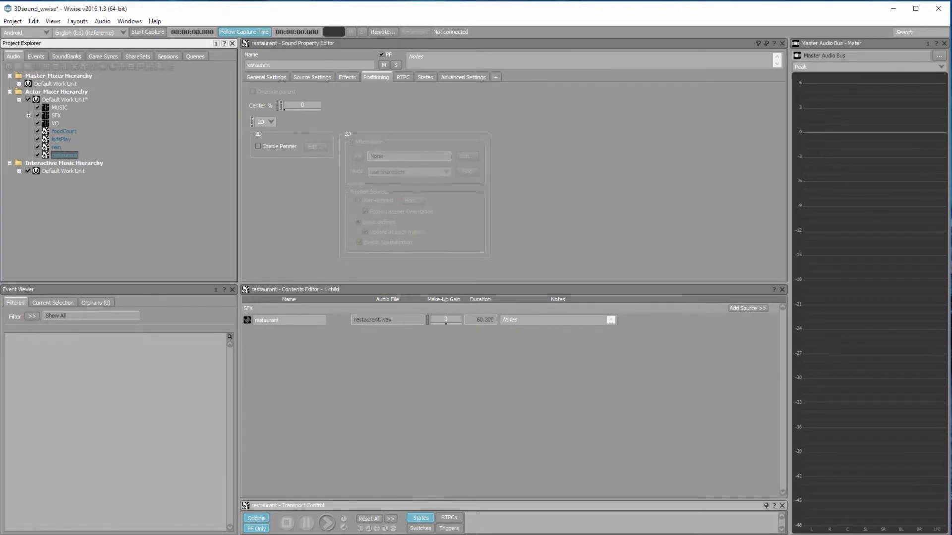
{"action": "left_click", "coordinate": [265, 122]}
{"action": "left_click", "coordinate": [262, 139]}
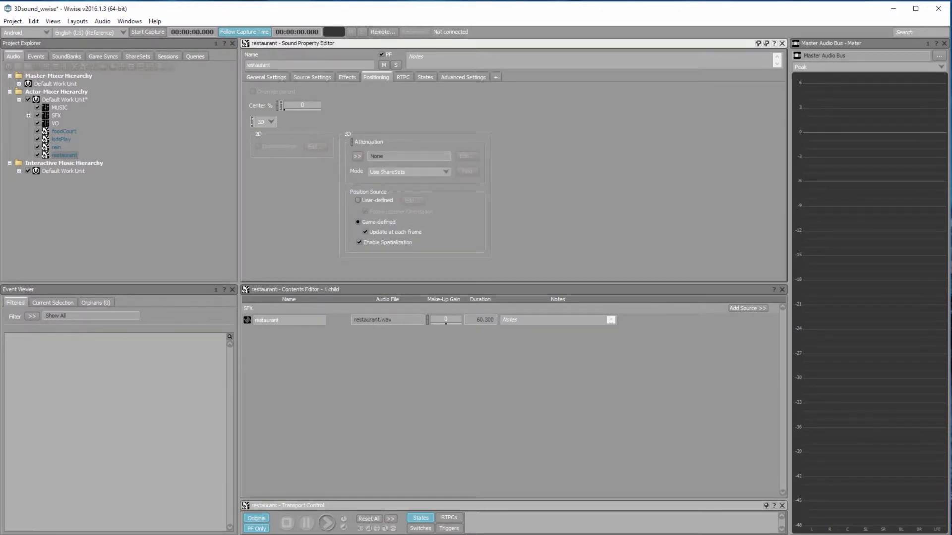
{"action": "left_click", "coordinate": [357, 156]}
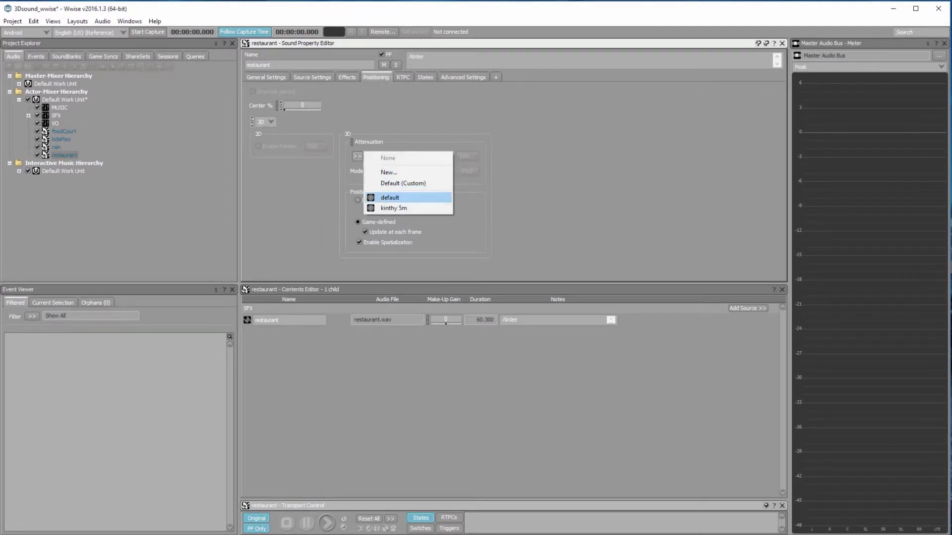
{"action": "left_click", "coordinate": [393, 208]}
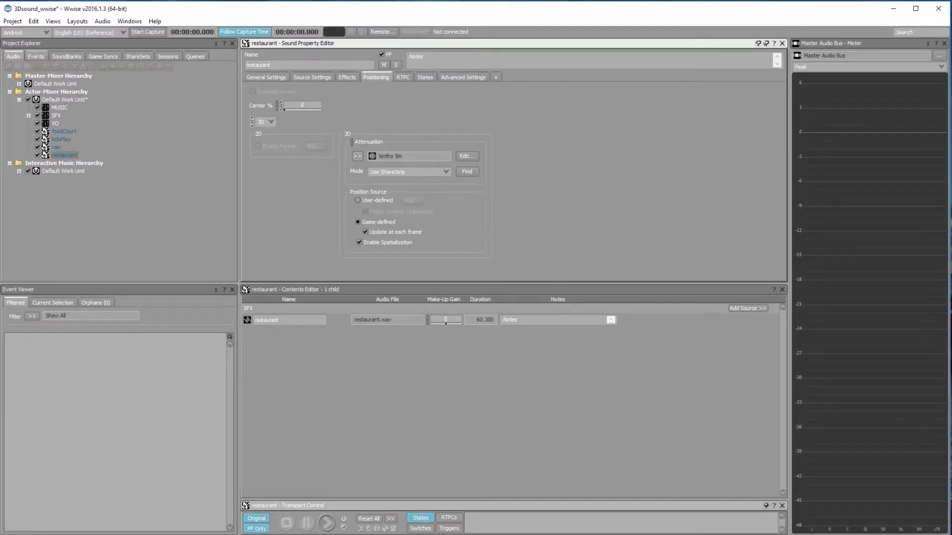
- Create a new event named sound1 in the SFX folder of the events' Default Work Unit
{"action": "left_click", "coordinate": [36, 57]}
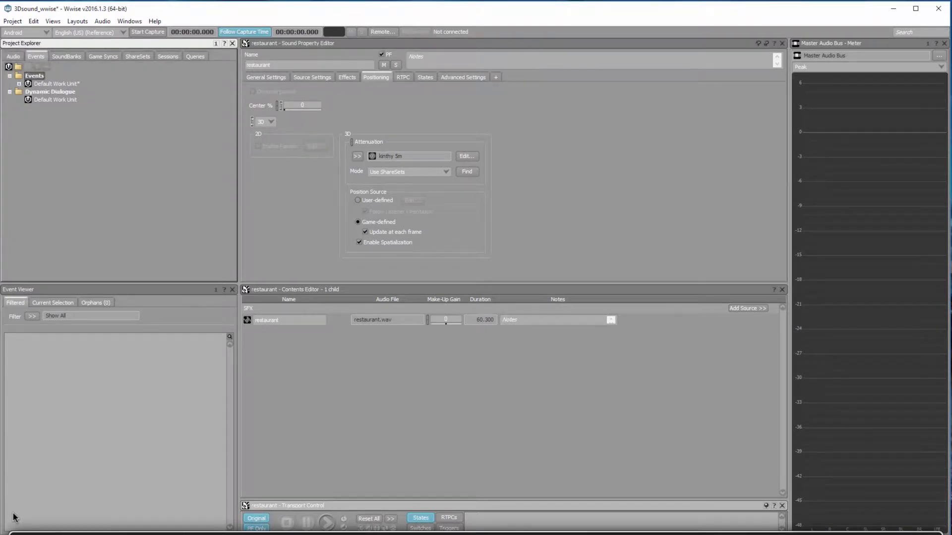
{"action": "left_click", "coordinate": [19, 84]}
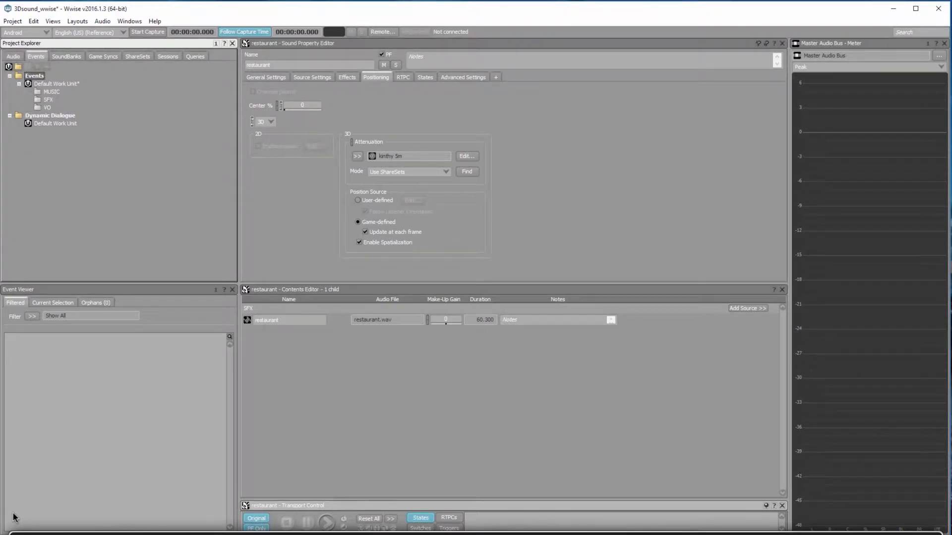
{"action": "left_click", "coordinate": [48, 100]}
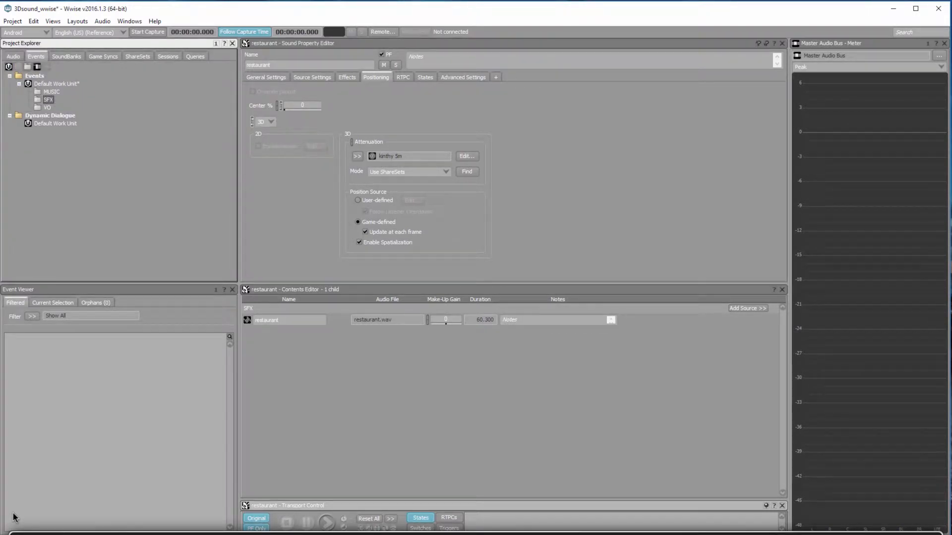
{"action": "left_click", "coordinate": [37, 66]}
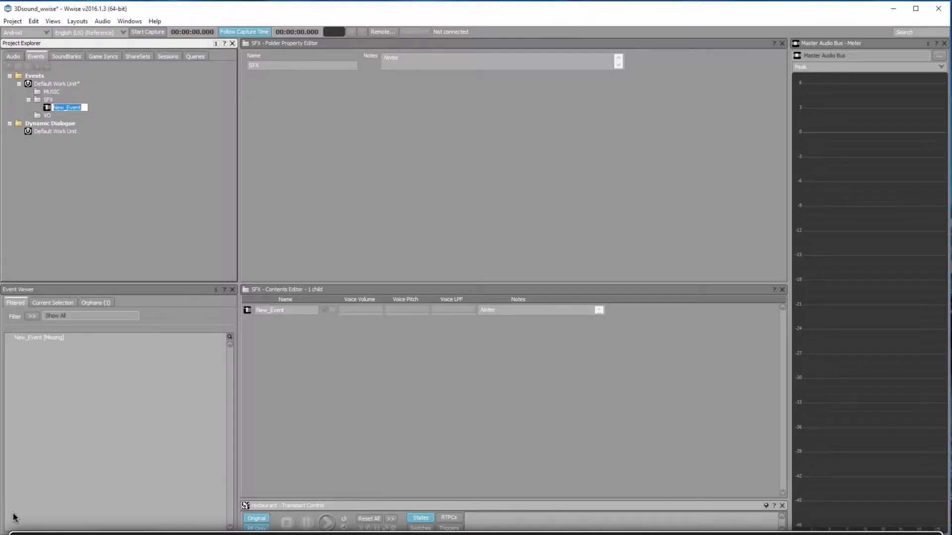
{"action": "type", "text": "sound1"}
{"action": "key", "text": "Return"}
- Rename the new event in the SFX folder as sound_foodcourt
{"action": "left_click", "coordinate": [14, 56]}
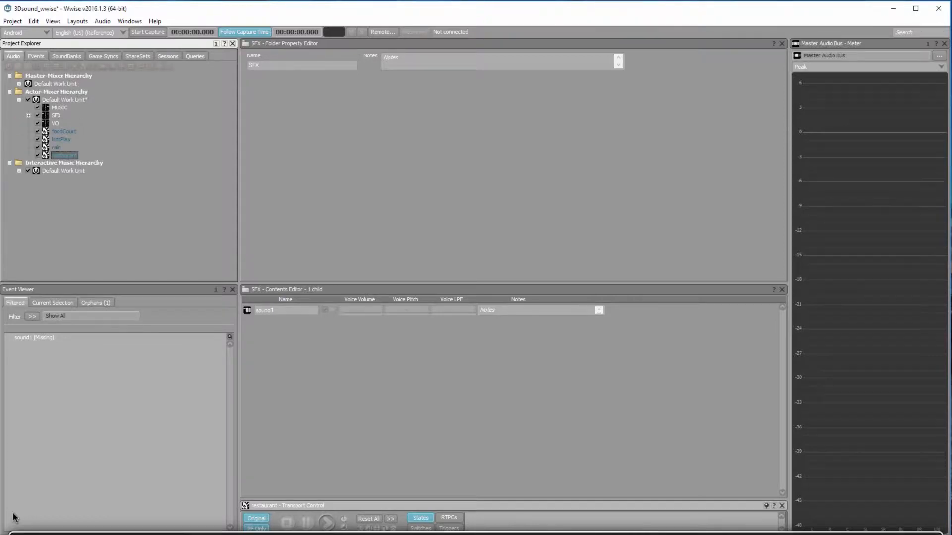
{"action": "left_click", "coordinate": [35, 56]}
{"action": "left_click", "coordinate": [61, 107]}
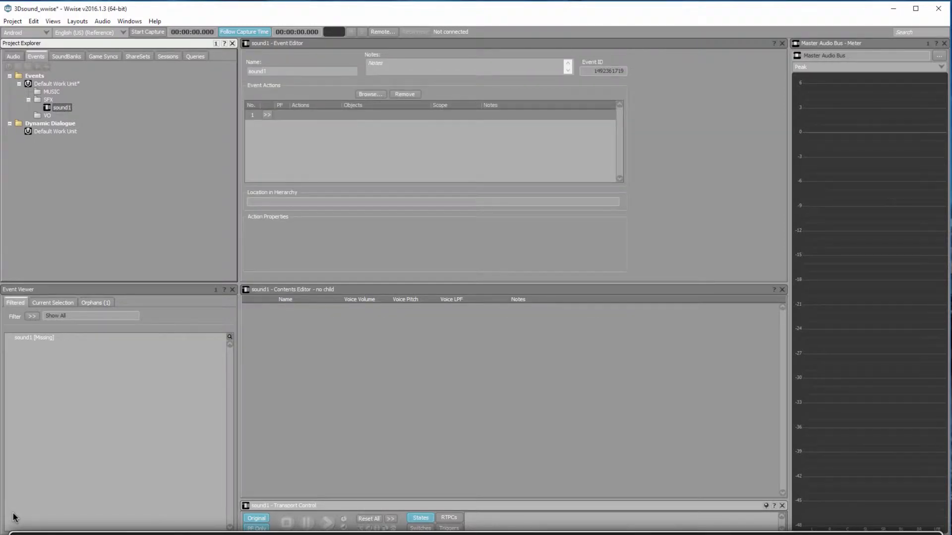
{"action": "left_click", "coordinate": [278, 71]}
{"action": "left_click", "coordinate": [277, 71]}
{"action": "type", "text": "foodcou"}
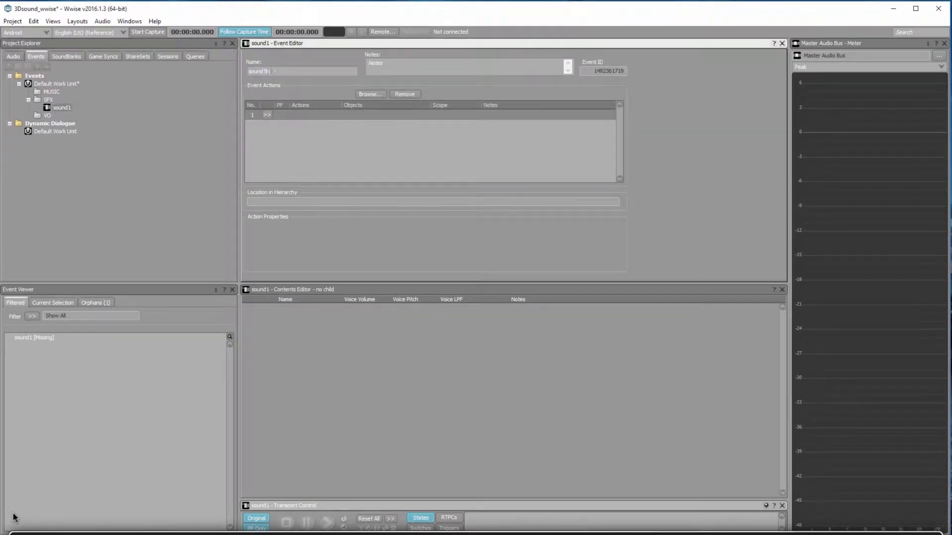
{"action": "key", "text": "BackSpace"}
{"action": "key", "text": "BackSpace"}
{"action": "key", "text": "BackSpace"}
{"action": "key", "text": "BackSpace"}
{"action": "key", "text": "BackSpace"}
{"action": "key", "text": "BackSpace"}
{"action": "type", "text": "_foodcourt"}
{"action": "key", "text": "Return"}
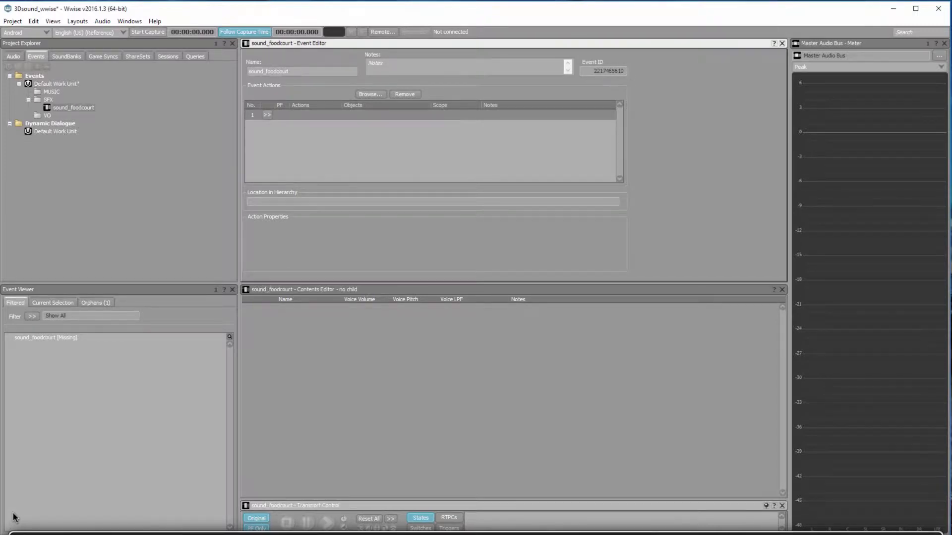
- Add a second event named sound_kidplay to the SFX events folder
{"action": "key", "text": "ctrl+Tab"}
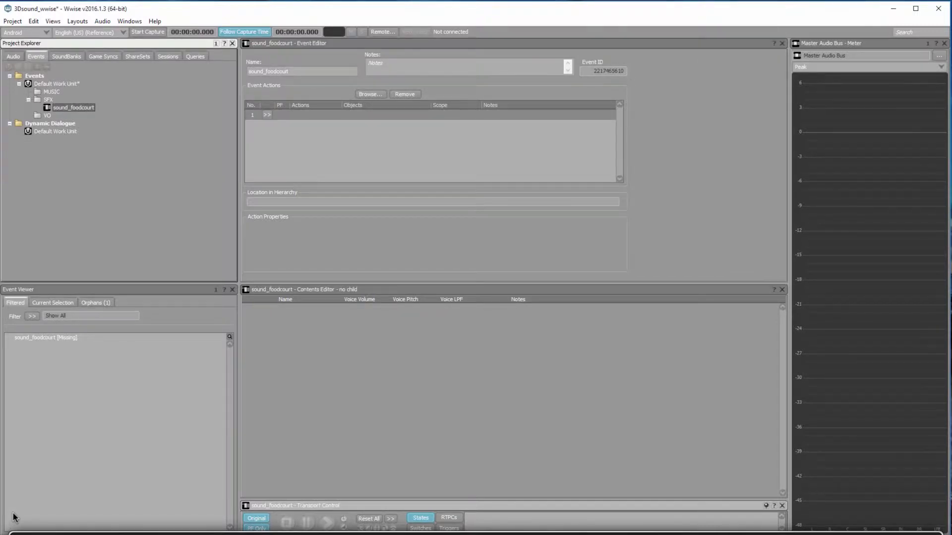
{"action": "key", "text": "Up"}
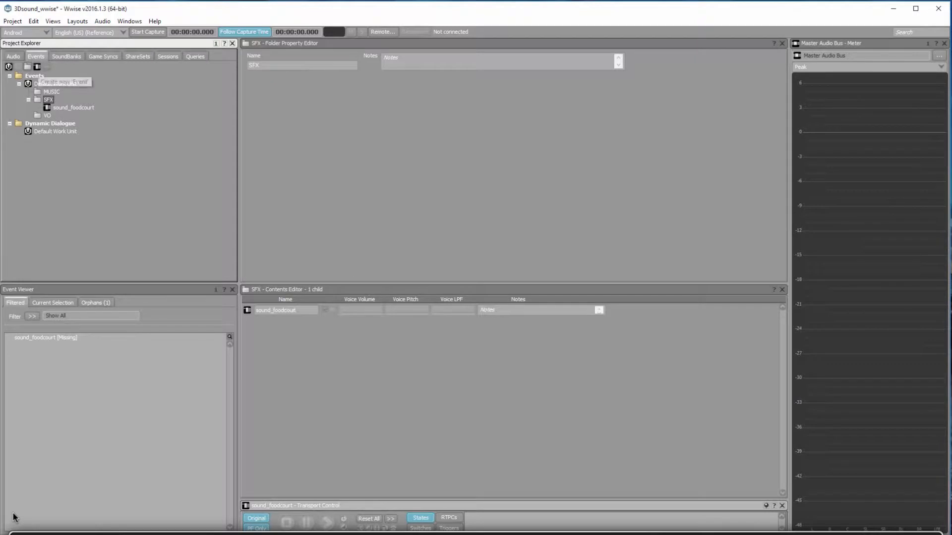
{"action": "key", "text": "shift+1"}
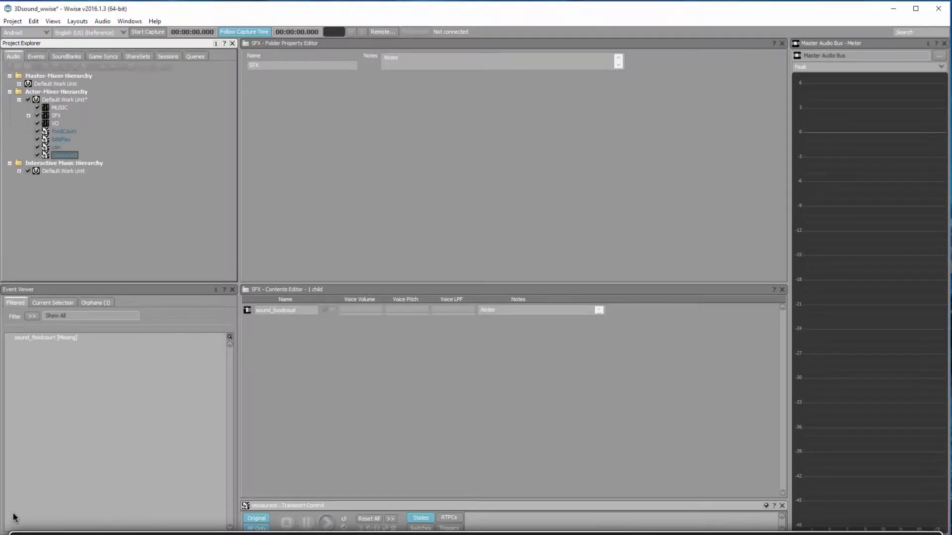
{"action": "key", "text": "shift+2"}
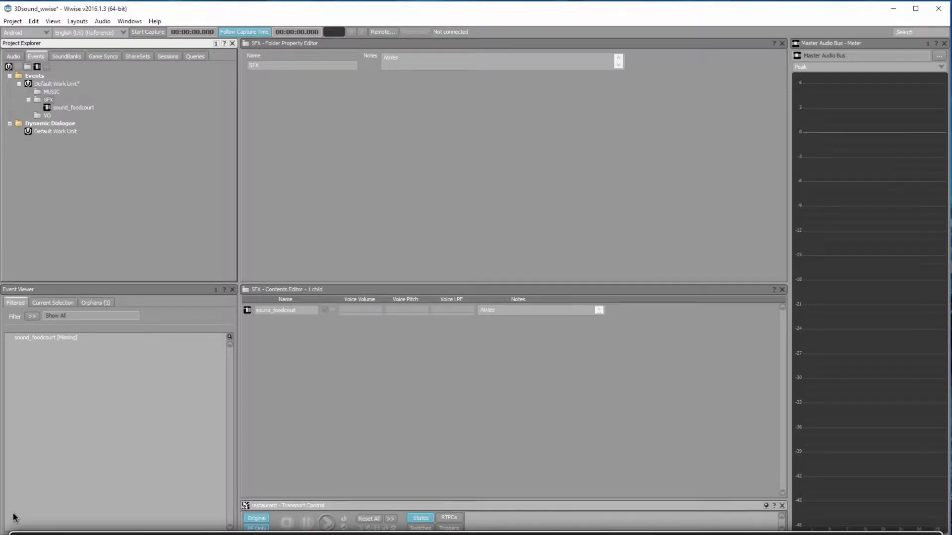
{"action": "key", "text": "alt+e"}
{"action": "type", "text": "so"}
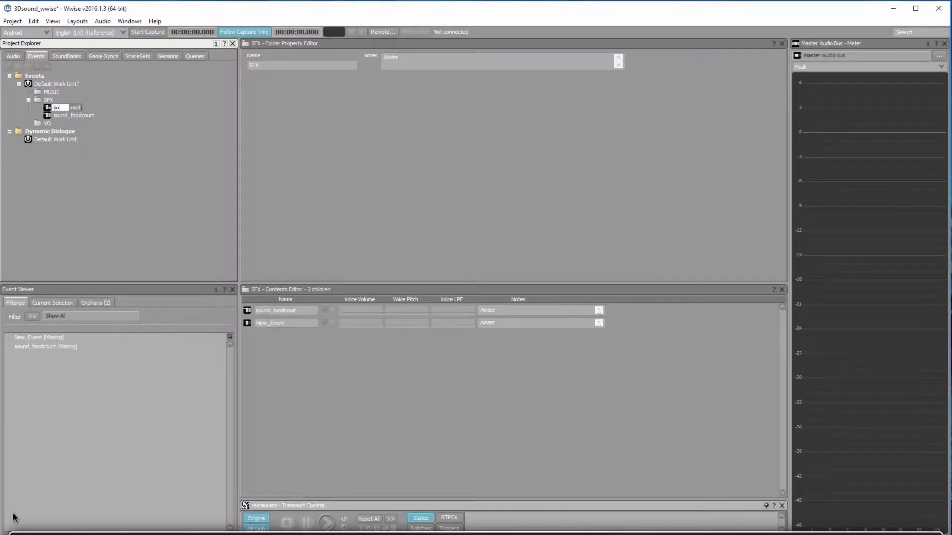
{"action": "type", "text": "und_kidplay"}
{"action": "key", "text": "Return"}
- Add another event named sound_rain to the SFX events folder
{"action": "key", "text": "Up"}
{"action": "key", "text": "Insert"}
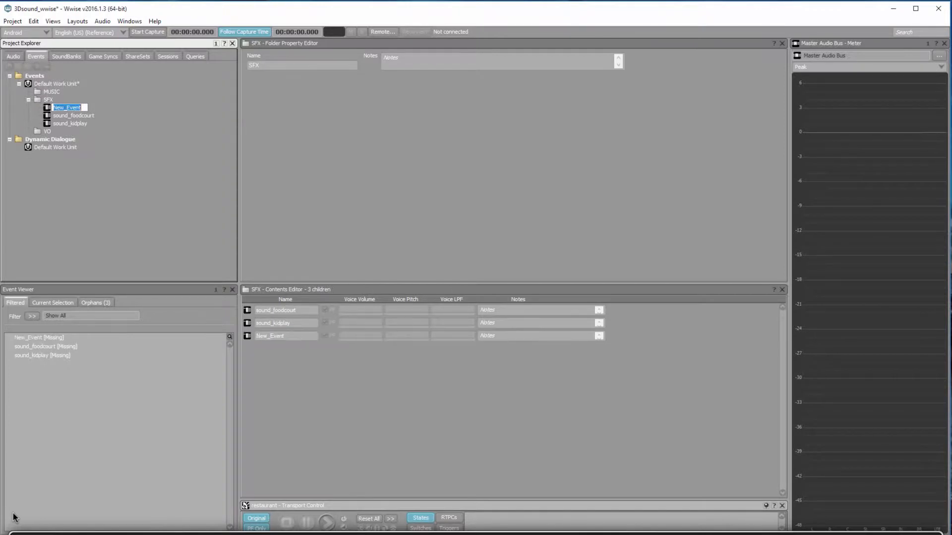
{"action": "type", "text": "sound_rain"}
{"action": "key", "text": "Return"}
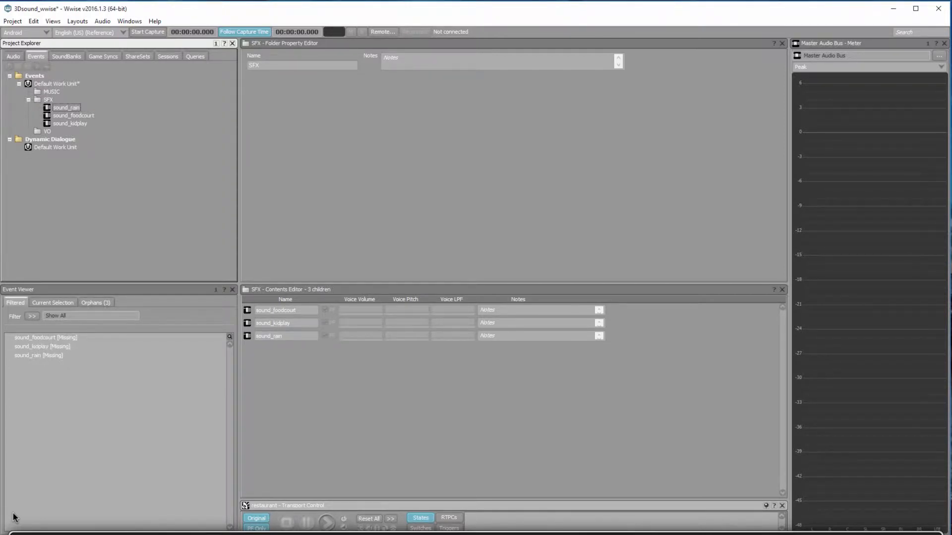
- Create a fourth event in the SFX folder, named sound_restaurant
{"action": "key", "text": "Up"}
{"action": "key", "text": "alt+e"}
{"action": "type", "text": "so"}
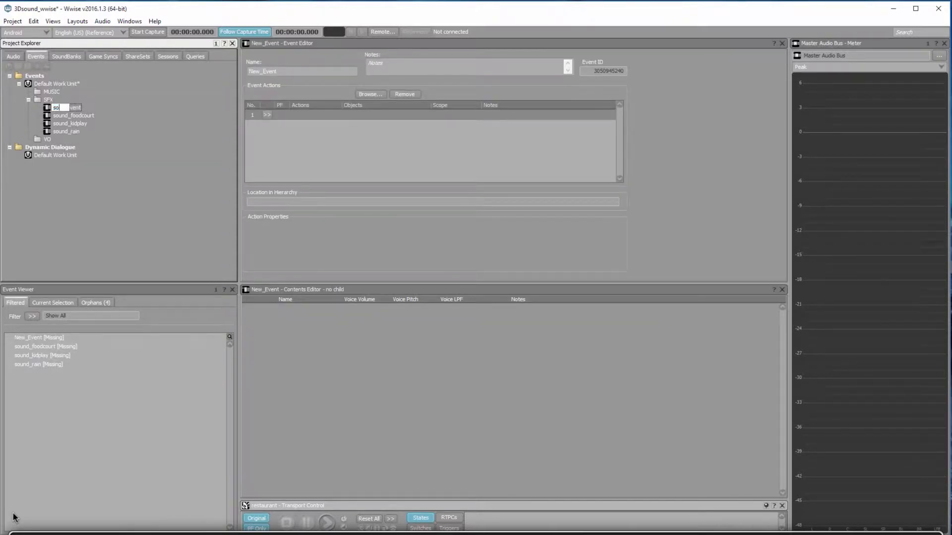
{"action": "type", "text": "und_restaurant"}
{"action": "key", "text": "Return"}
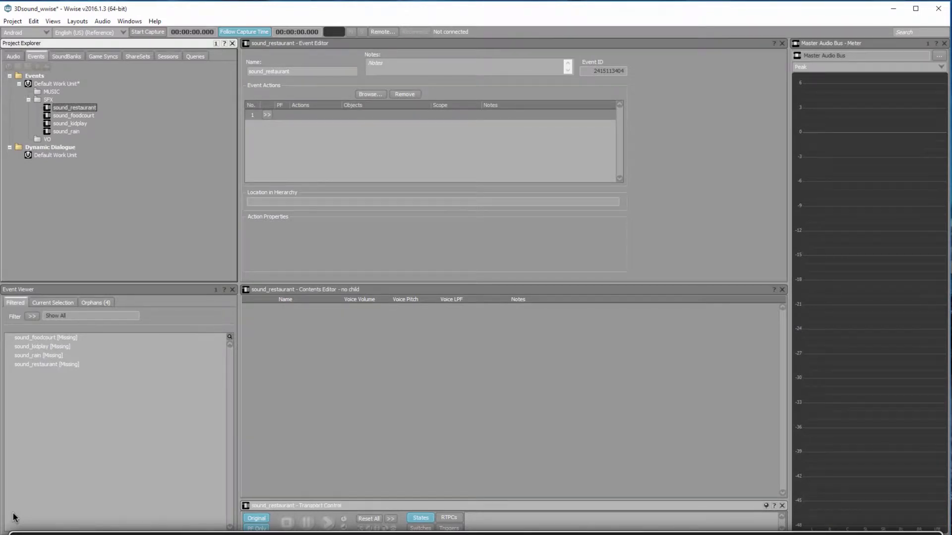
- Add the restaurant sound as a Play action to sound_restaurant and the rain sound to sound_rain
{"action": "left_click", "coordinate": [13, 57]}
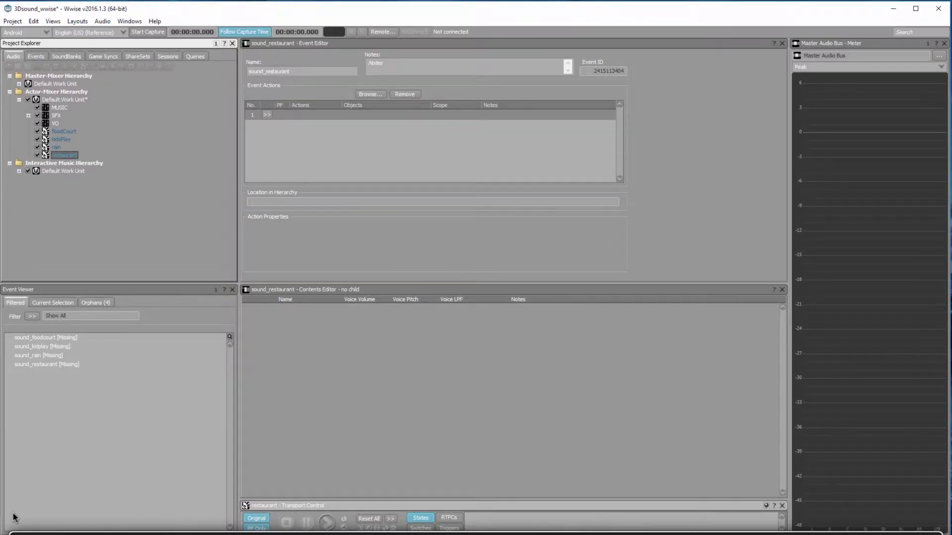
{"action": "left_click_drag", "start_coordinate": [64, 155], "coordinate": [347, 141]}
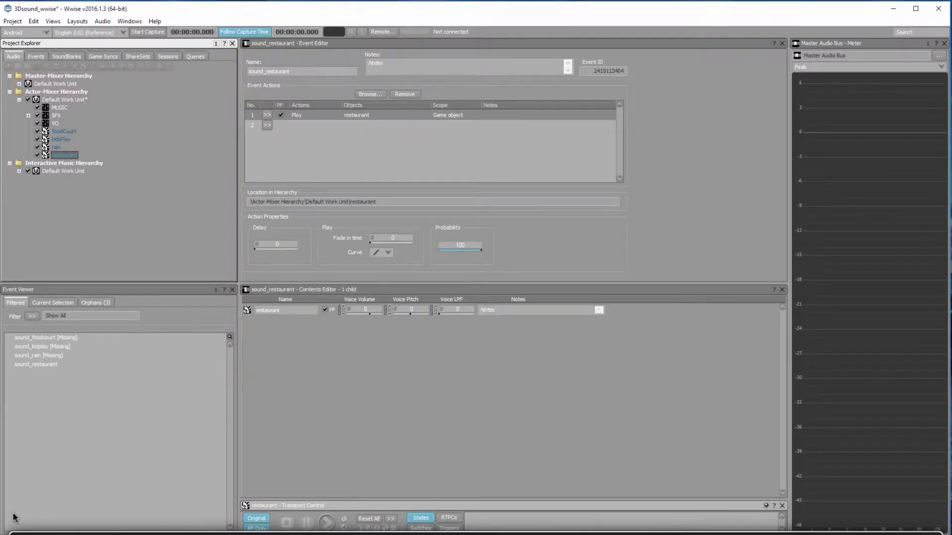
{"action": "left_click", "coordinate": [36, 56]}
{"action": "left_click", "coordinate": [66, 123]}
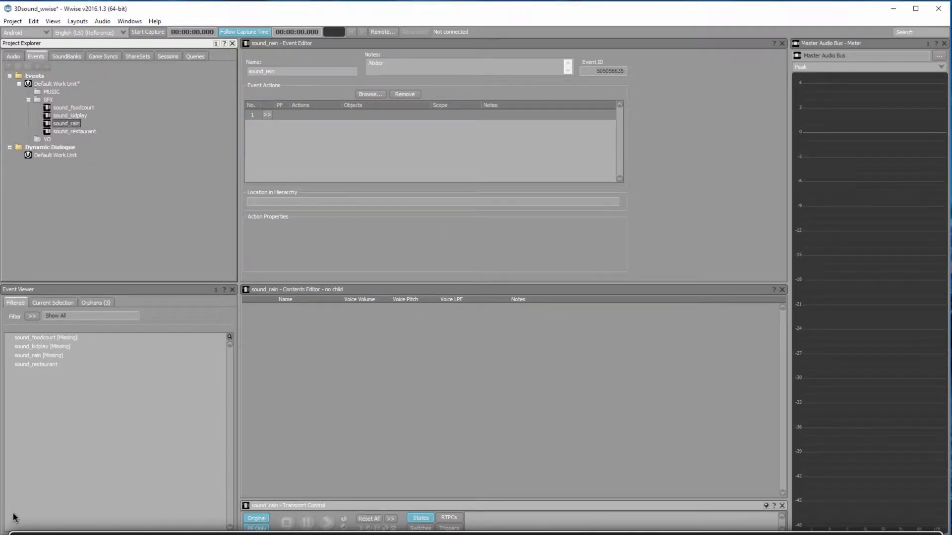
{"action": "left_click", "coordinate": [13, 57]}
{"action": "left_click_drag", "start_coordinate": [56, 147], "coordinate": [347, 119]}
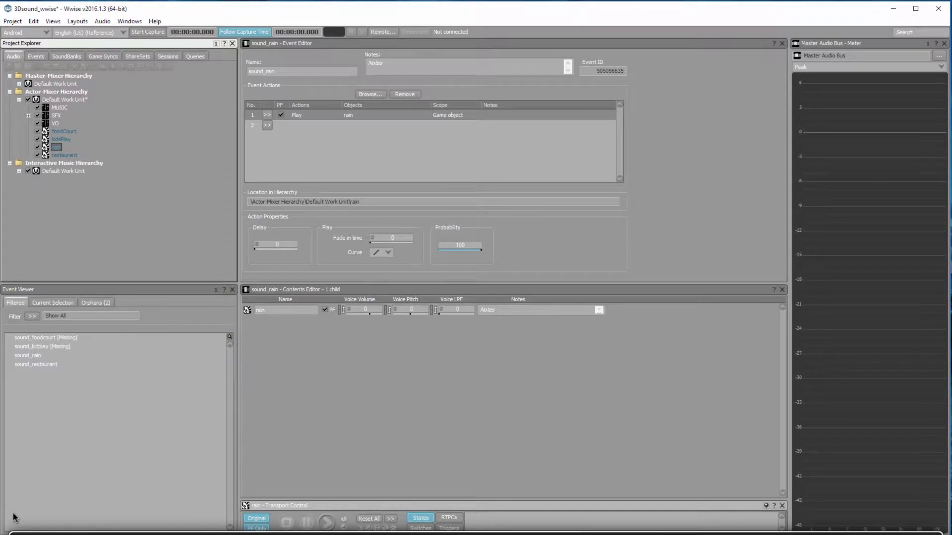
- Add the kidsPlay sound as a Play action to the sound_kidplay event
{"action": "left_click", "coordinate": [36, 56]}
{"action": "key", "text": "Up"}
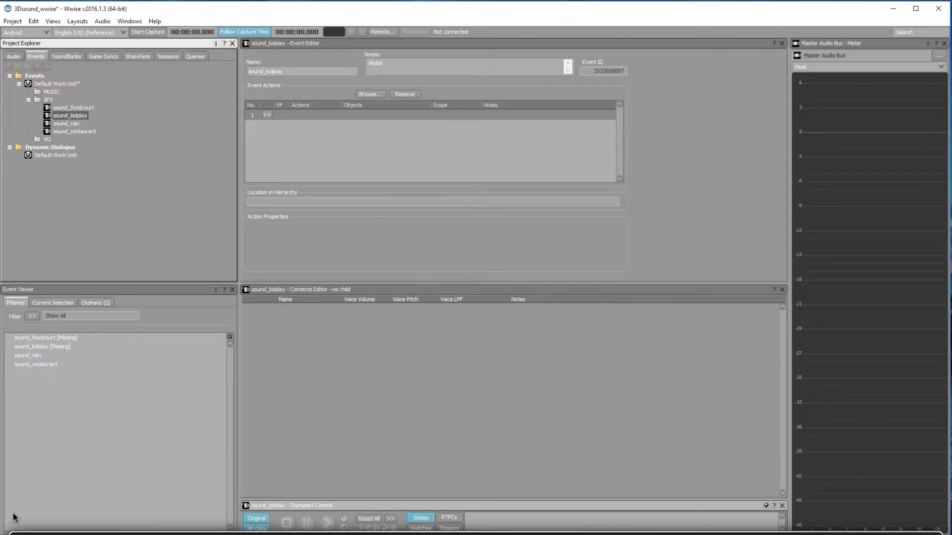
{"action": "left_click", "coordinate": [14, 57]}
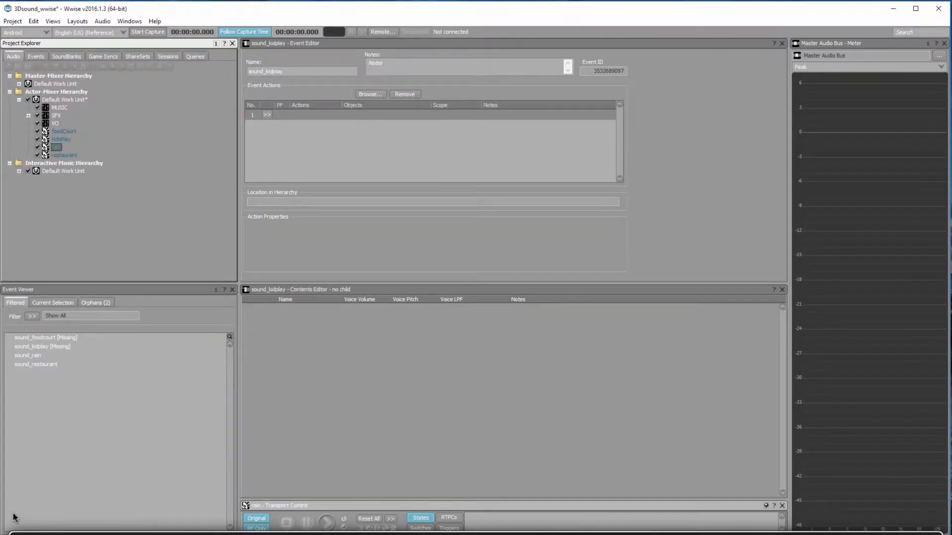
{"action": "key", "text": "Up"}
{"action": "left_click_drag", "start_coordinate": [61, 139], "coordinate": [318, 143]}
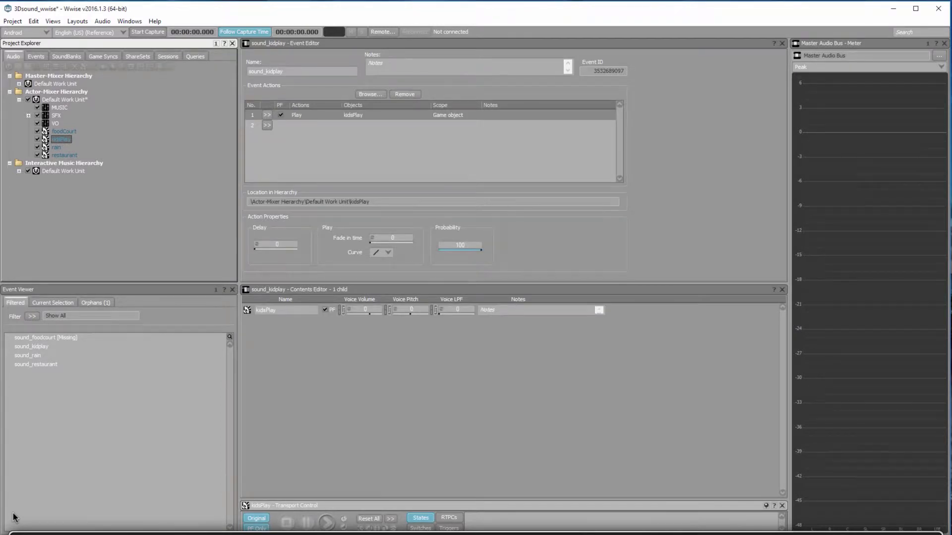
- Add the foodCourt sound as a Play action to the sound_foodcourt event
{"action": "left_click", "coordinate": [37, 56]}
{"action": "key", "text": "Up"}
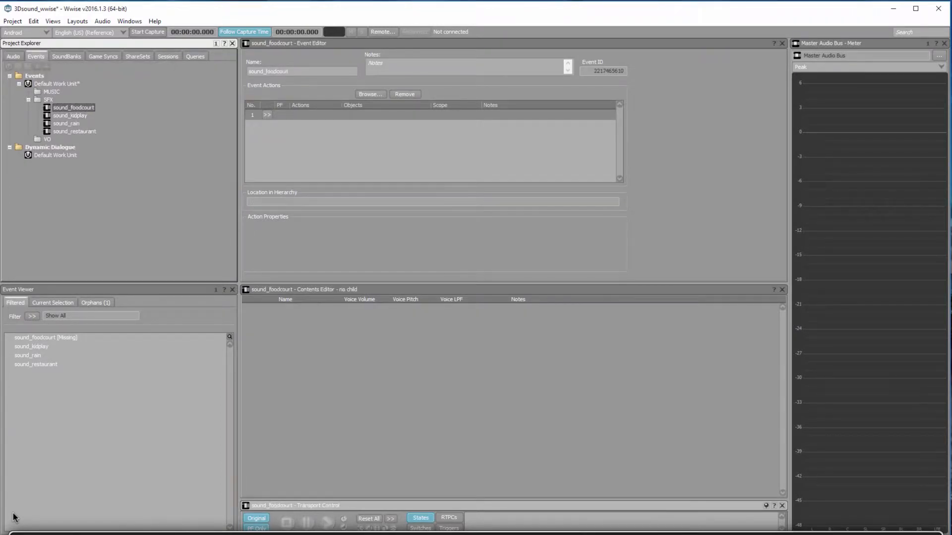
{"action": "left_click", "coordinate": [13, 57]}
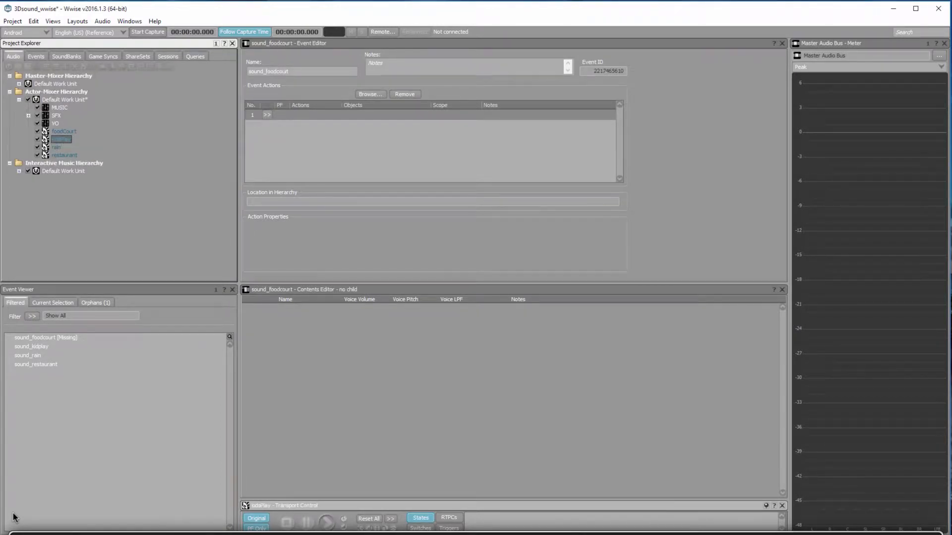
{"action": "key", "text": "Up"}
{"action": "left_click_drag", "start_coordinate": [64, 131], "coordinate": [317, 139]}
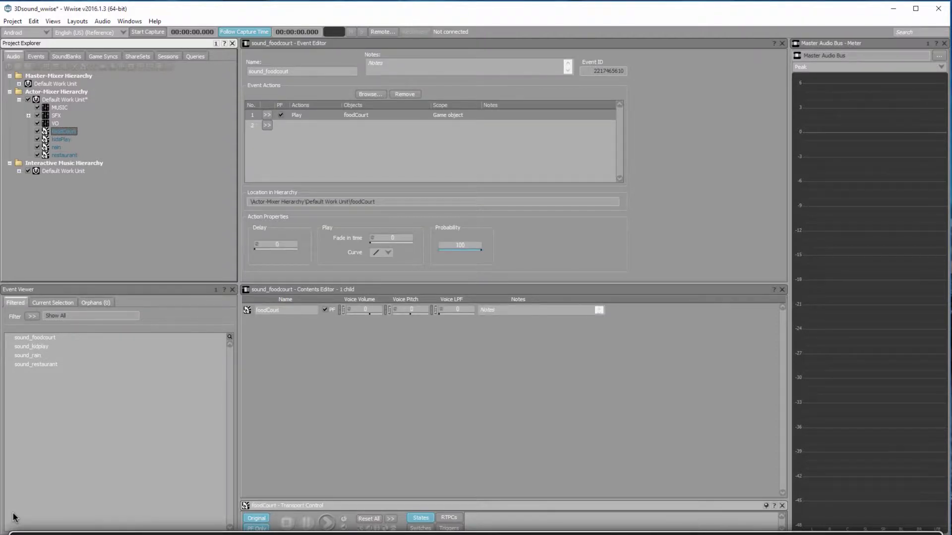
- Switch the workspace to the SoundBank layout
{"action": "key", "text": "Down"}
{"action": "key", "text": "Down"}
{"action": "key", "text": "Down"}
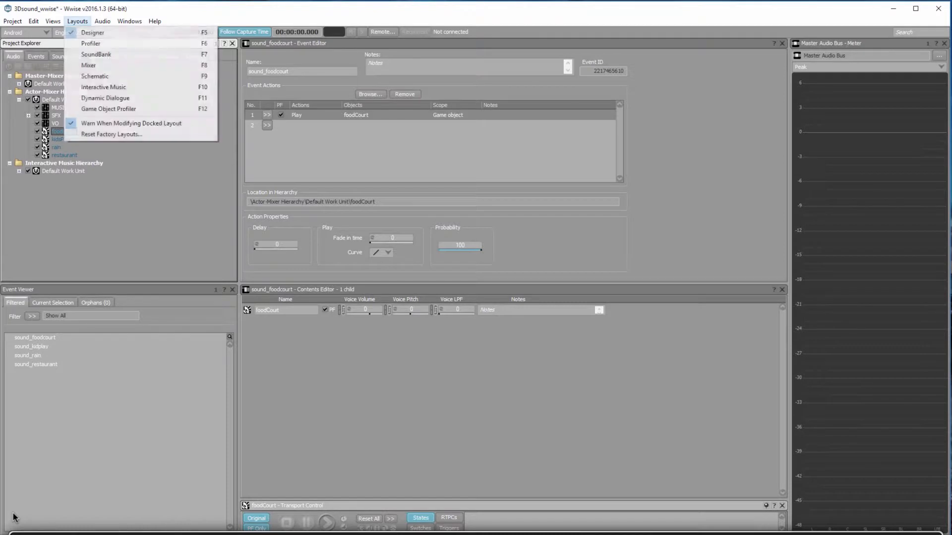
{"action": "key", "text": "Return"}
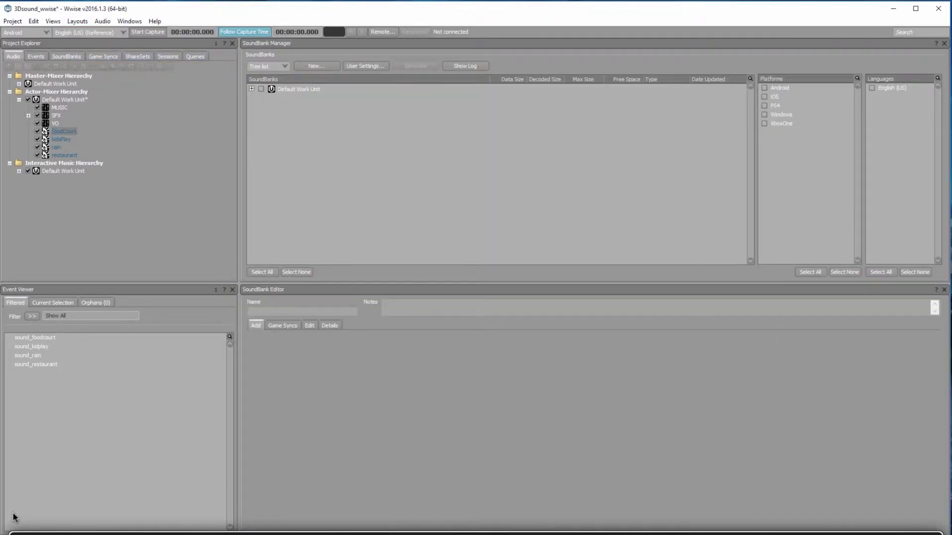
- Generate the SoundBanks of the Default Work Unit for the Windows platform and English (US)
{"action": "left_click", "coordinate": [261, 89]}
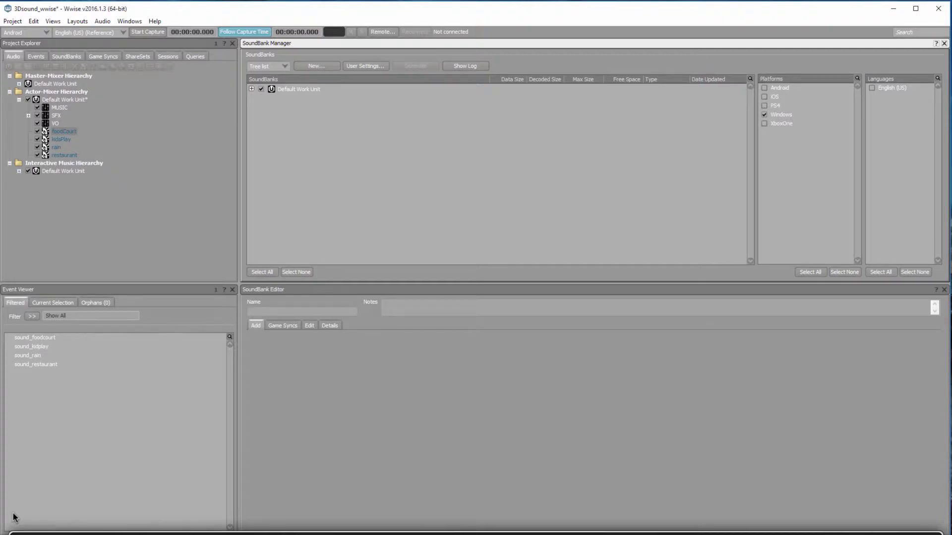
{"action": "left_click", "coordinate": [871, 88]}
{"action": "left_click", "coordinate": [414, 66]}
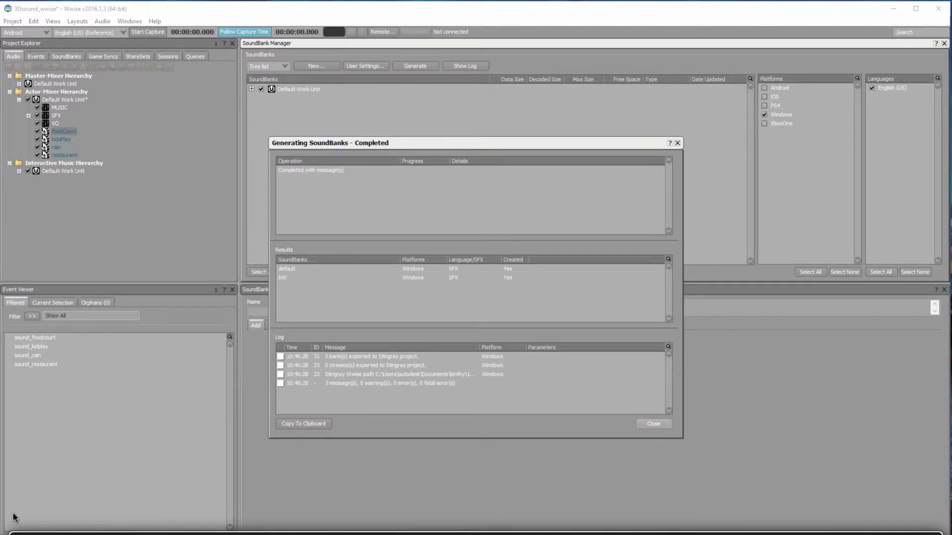
{"action": "key", "text": "Escape"}
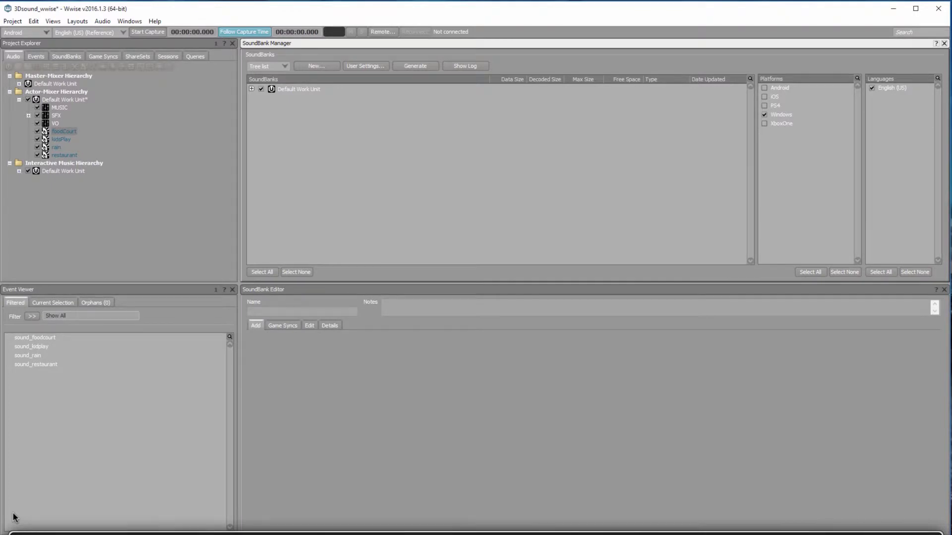
- Save the Wwise project and close Wwise to return to the Stingray Editor
{"action": "key", "text": "alt+p"}
{"action": "key", "text": "Down"}
{"action": "key", "text": "Down"}
{"action": "key", "text": "Return"}
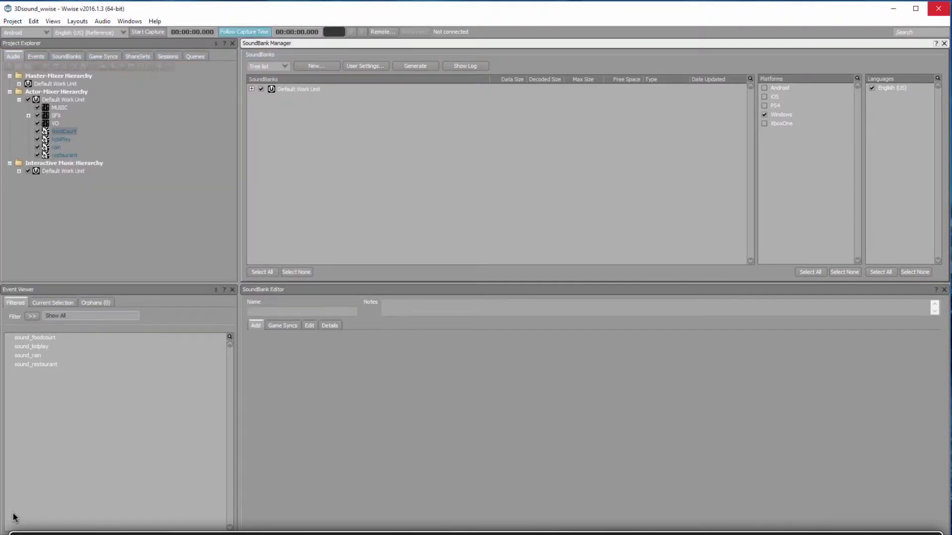
{"action": "left_click", "coordinate": [938, 9]}
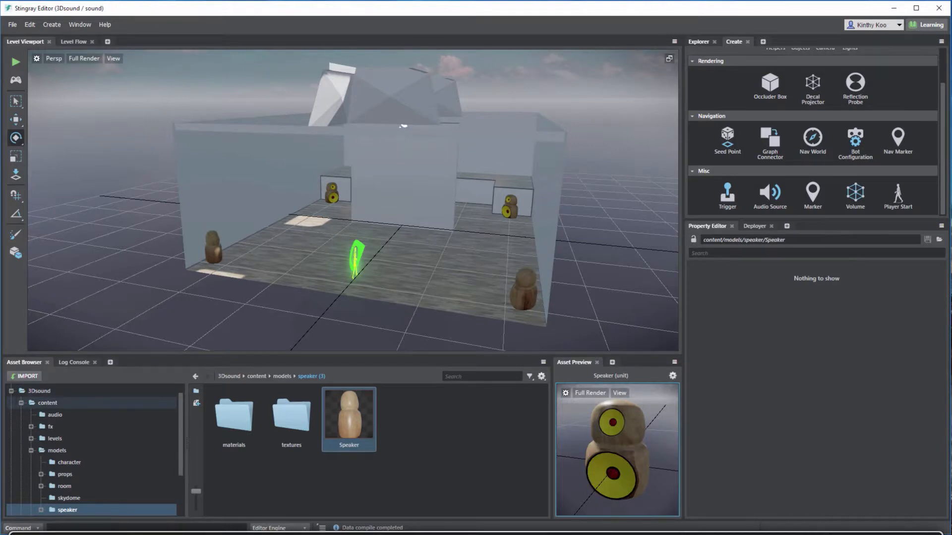
- Show the contents of the default bank in the content/audio folder and audition its sound_foodcourt event
{"action": "left_click", "coordinate": [48, 403]}
{"action": "left_click", "coordinate": [55, 414]}
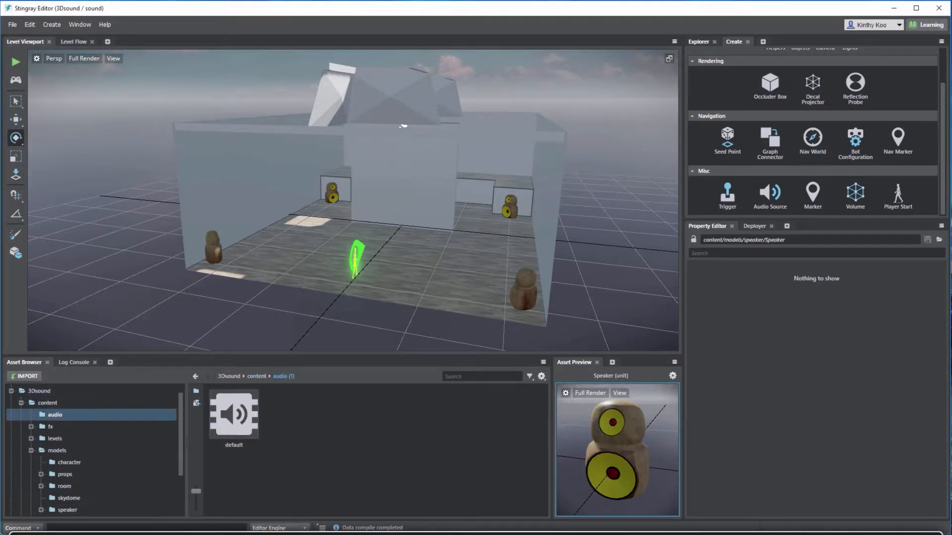
{"action": "left_click", "coordinate": [234, 420]}
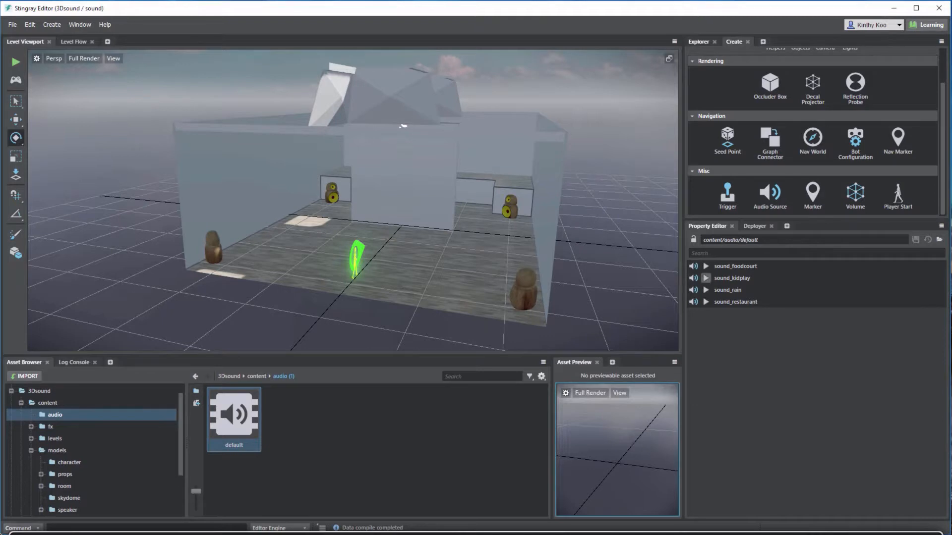
{"action": "left_click", "coordinate": [705, 266]}
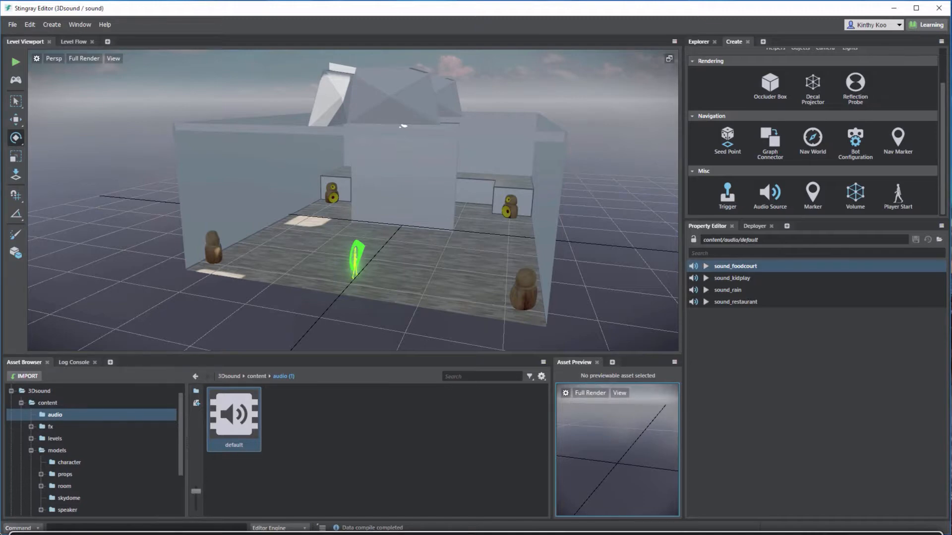
- Place the sound_foodcourt event as an audio source at the corner speaker, at about X 5.2, Y -7.5, and deselect it
{"action": "mouse_move", "coordinate": [317, 198]}
{"action": "left_mouse_down"}
{"action": "mouse_move", "coordinate": [416, 200]}
{"action": "mouse_move", "coordinate": [312, 193]}
{"action": "mouse_move", "coordinate": [198, 149]}
{"action": "mouse_move", "coordinate": [377, 203]}
{"action": "mouse_move", "coordinate": [323, 201]}
{"action": "left_mouse_up"}
{"action": "scroll", "coordinate": [313, 192], "scroll_direction": "up", "scroll_amount": 3}
{"action": "scroll", "coordinate": [337, 199], "scroll_direction": "up", "scroll_amount": 3}
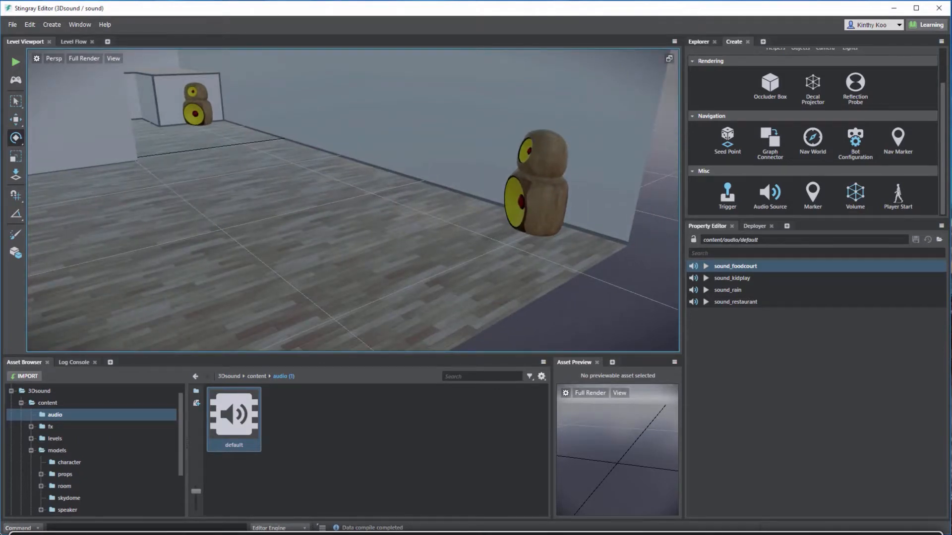
{"action": "left_click_drag", "start_coordinate": [735, 266], "coordinate": [820, 349]}
{"action": "left_click_drag", "start_coordinate": [318, 199], "coordinate": [431, 196]}
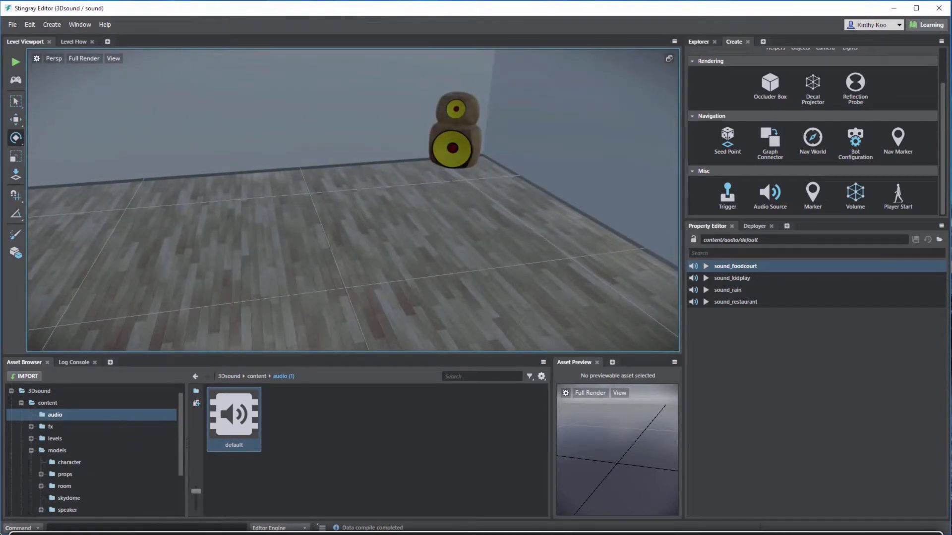
{"action": "left_click_drag", "start_coordinate": [735, 266], "coordinate": [432, 158]}
{"action": "scroll", "coordinate": [462, 169], "scroll_direction": "down", "scroll_amount": 5}
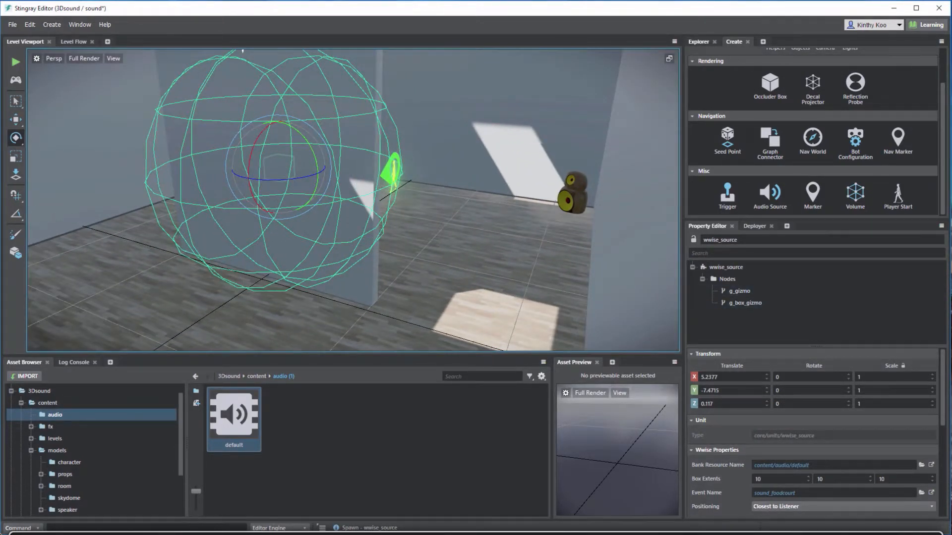
{"action": "key", "text": "Delete"}
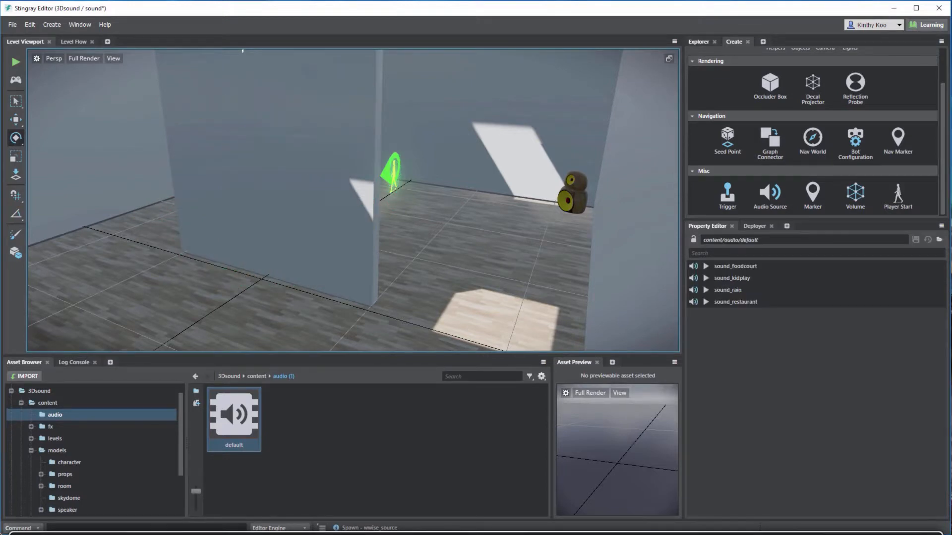
- Place the sound_kidplay event as an audio source at the other front corner speaker, at about X -5.3, Y -7.4
{"action": "left_click_drag", "start_coordinate": [421, 199], "coordinate": [471, 202]}
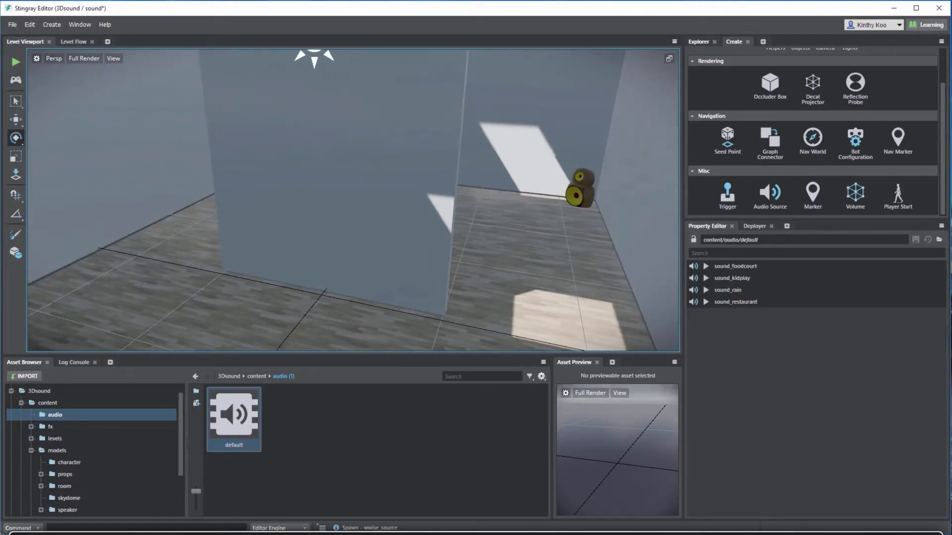
{"action": "scroll", "coordinate": [353, 200], "scroll_direction": "down", "scroll_amount": 5}
{"action": "scroll", "coordinate": [353, 200], "scroll_direction": "up", "scroll_amount": 5}
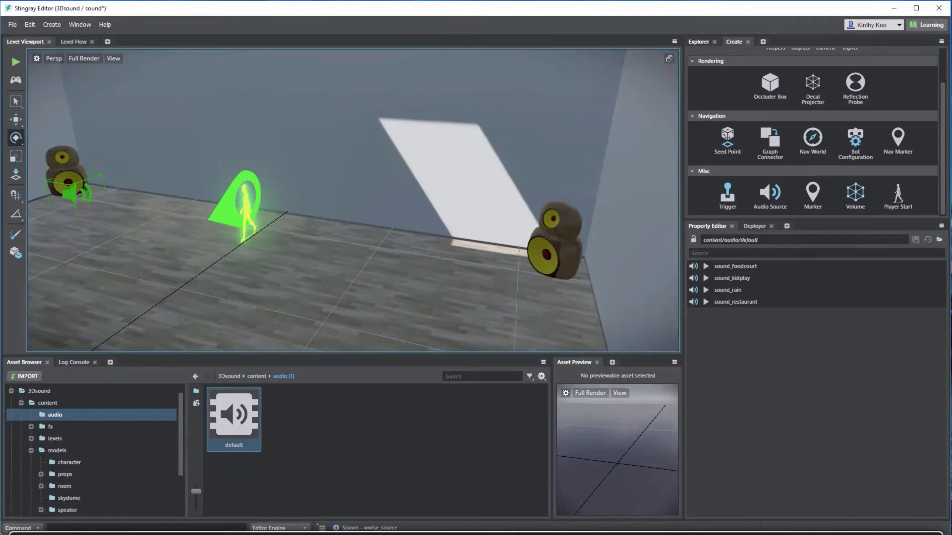
{"action": "left_click_drag", "start_coordinate": [732, 279], "coordinate": [539, 274]}
{"action": "key", "text": "f"}
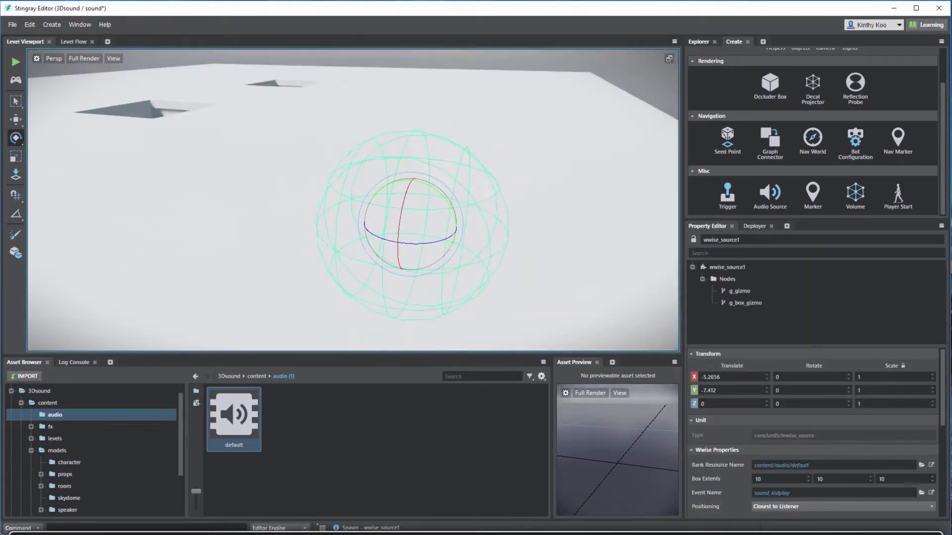
- Place the sound_rain event from the default bank at the speaker beside the counter, at about X -5.1, Y 2.8
{"action": "left_click_drag", "start_coordinate": [416, 218], "coordinate": [308, 206]}
{"action": "left_click_drag", "start_coordinate": [377, 203], "coordinate": [199, 201]}
{"action": "scroll", "coordinate": [353, 200], "scroll_direction": "up", "scroll_amount": 5}
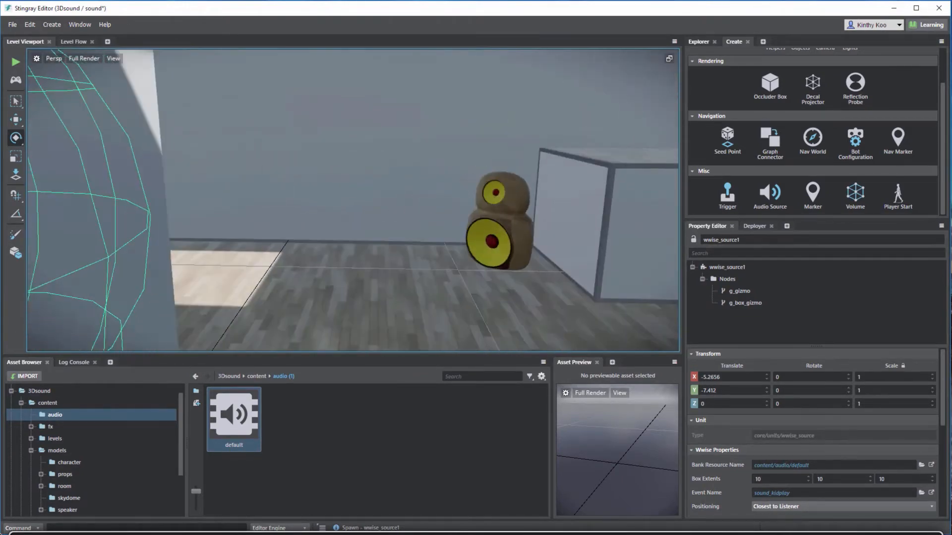
{"action": "left_click", "coordinate": [234, 419]}
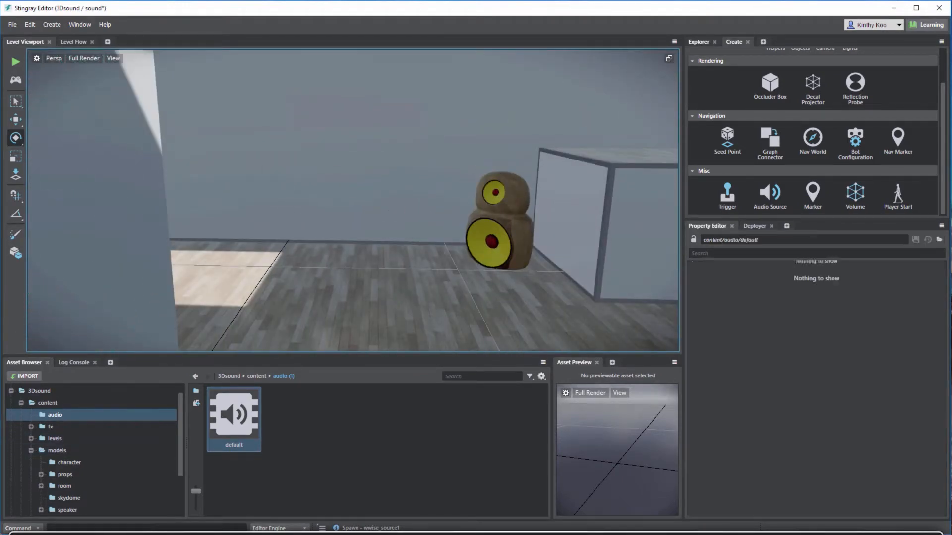
{"action": "left_click_drag", "start_coordinate": [727, 290], "coordinate": [484, 271]}
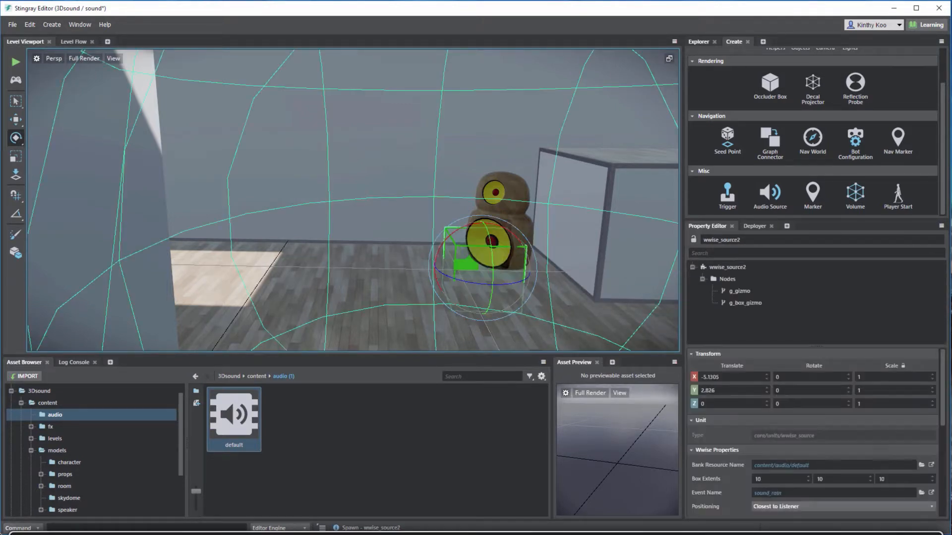
- Place the sound_restaurant event from the default bank at the remaining speaker, at about X 5.0, Y 3.0
{"action": "key", "text": "f"}
{"action": "left_click_drag", "start_coordinate": [416, 223], "coordinate": [476, 223]}
{"action": "key", "text": "d"}
{"action": "key", "text": "w"}
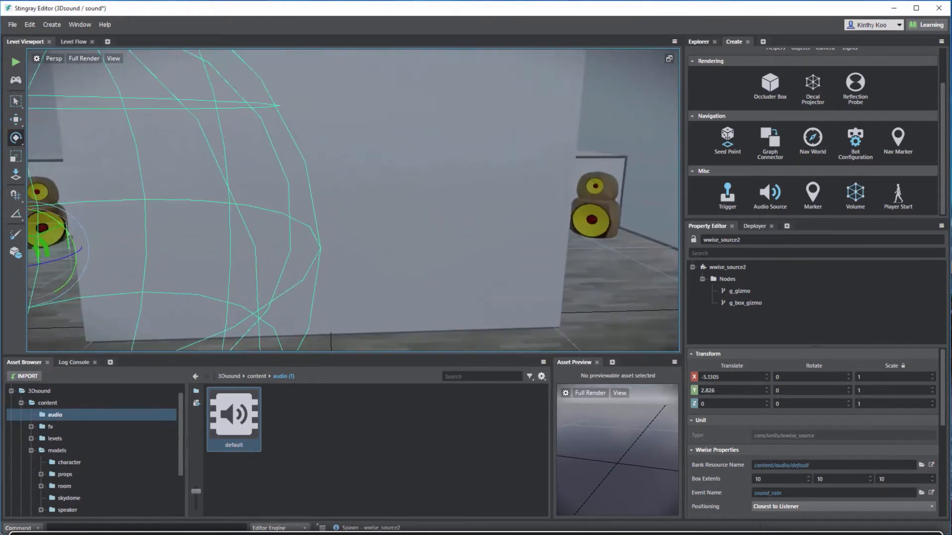
{"action": "key", "text": "d"}
{"action": "key", "text": "w"}
{"action": "key", "text": "d"}
{"action": "key", "text": "w"}
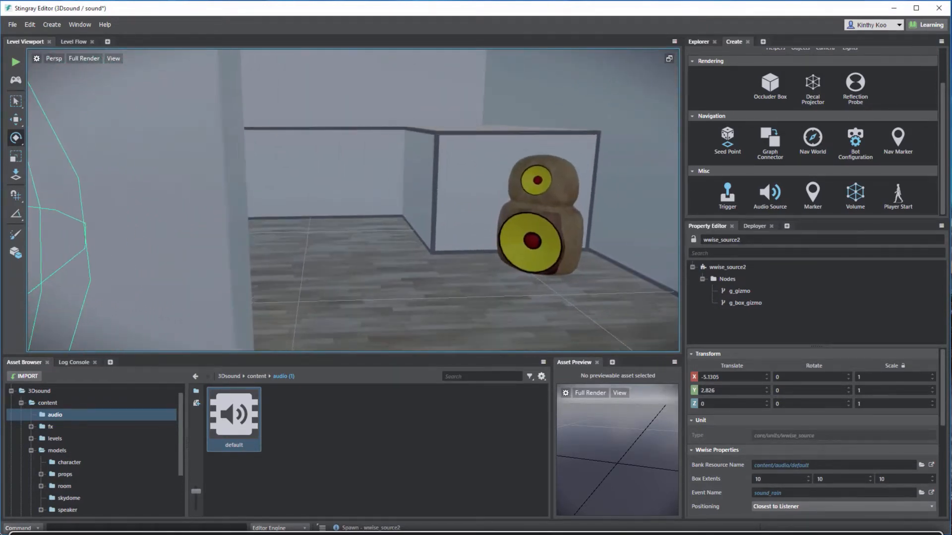
{"action": "left_click", "coordinate": [233, 415]}
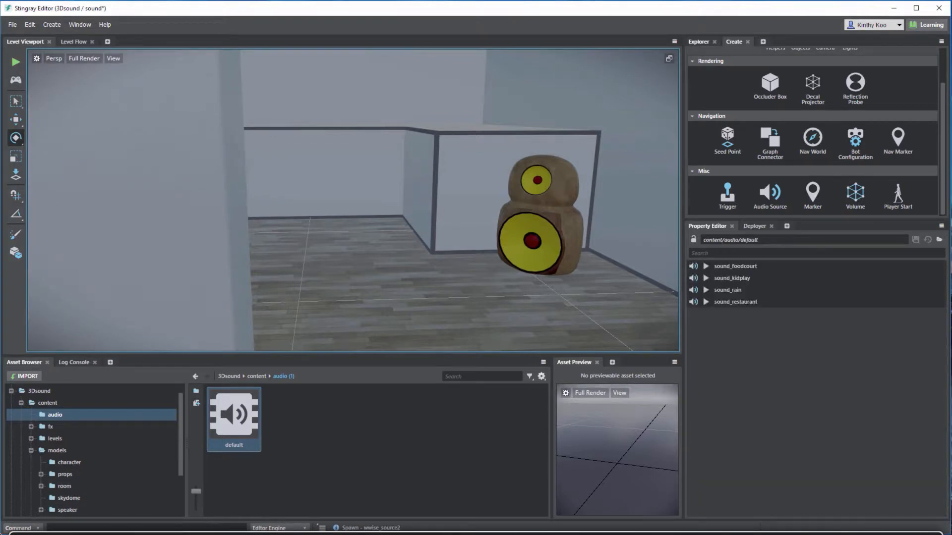
{"action": "left_click_drag", "start_coordinate": [736, 302], "coordinate": [516, 263]}
{"action": "key", "text": "s"}
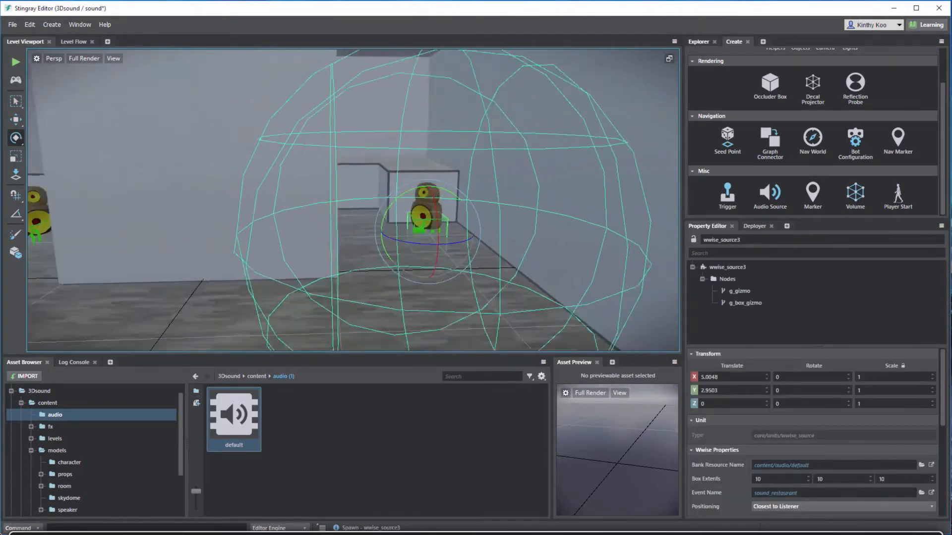
{"action": "scroll", "coordinate": [353, 200], "scroll_direction": "down", "scroll_amount": 3}
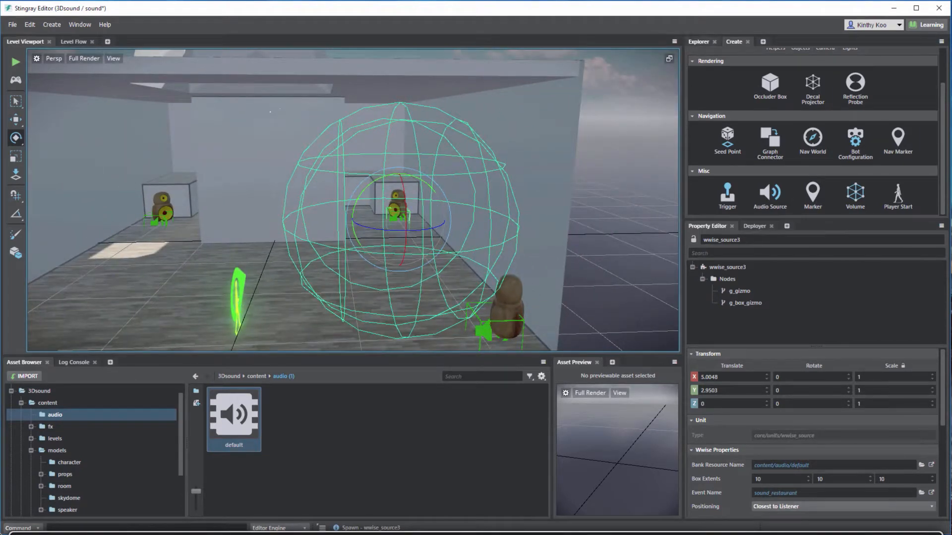
- Select all four Wwise sources to check their ranges around the room, then deselect them and save the level
{"action": "left_click", "coordinate": [698, 41]}
{"action": "scroll", "coordinate": [793, 166], "scroll_direction": "down", "scroll_amount": 2}
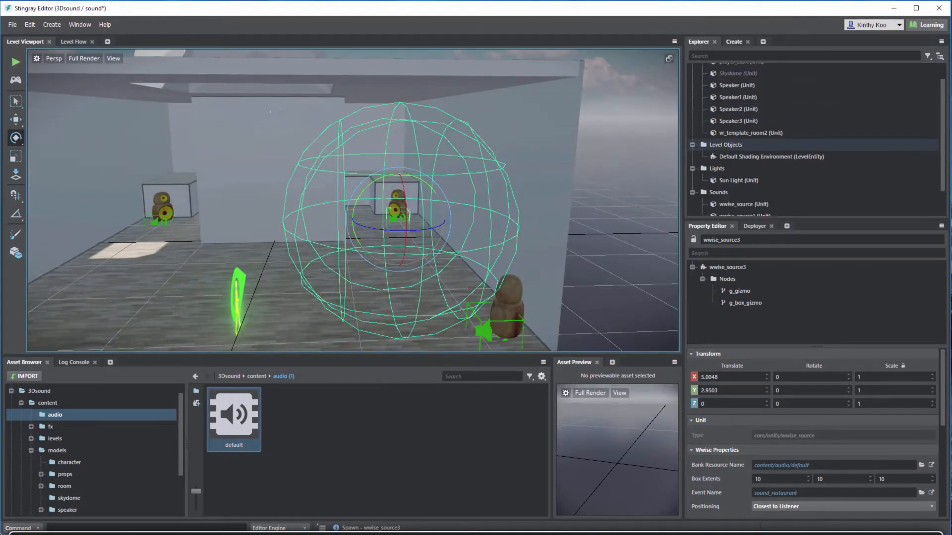
{"action": "scroll", "coordinate": [753, 145], "scroll_direction": "down", "scroll_amount": 1}
{"action": "left_click", "coordinate": [744, 174]}
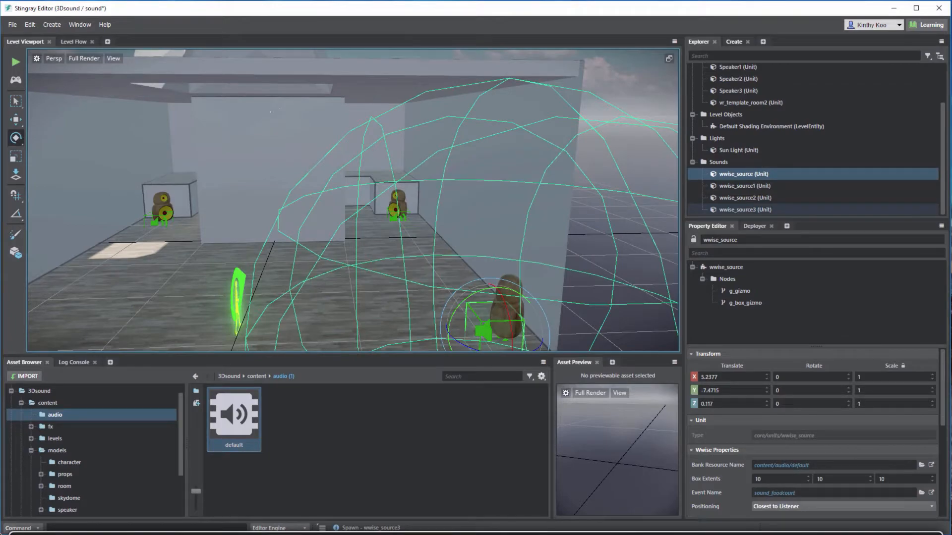
{"action": "left_click", "coordinate": [745, 210], "text": "shift"}
{"action": "scroll", "coordinate": [274, 110], "scroll_direction": "down", "scroll_amount": 5}
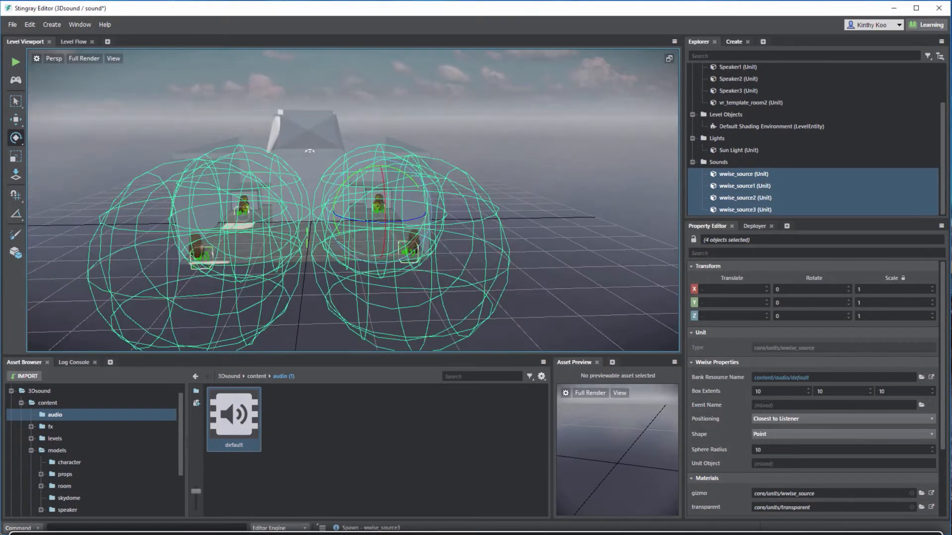
{"action": "left_click_drag", "start_coordinate": [278, 114], "coordinate": [461, 161]}
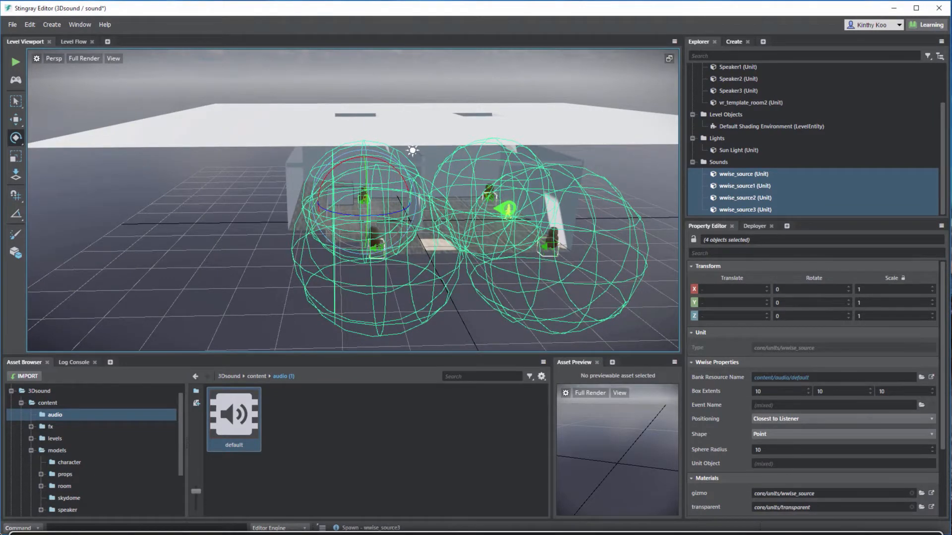
{"action": "key", "text": "Escape"}
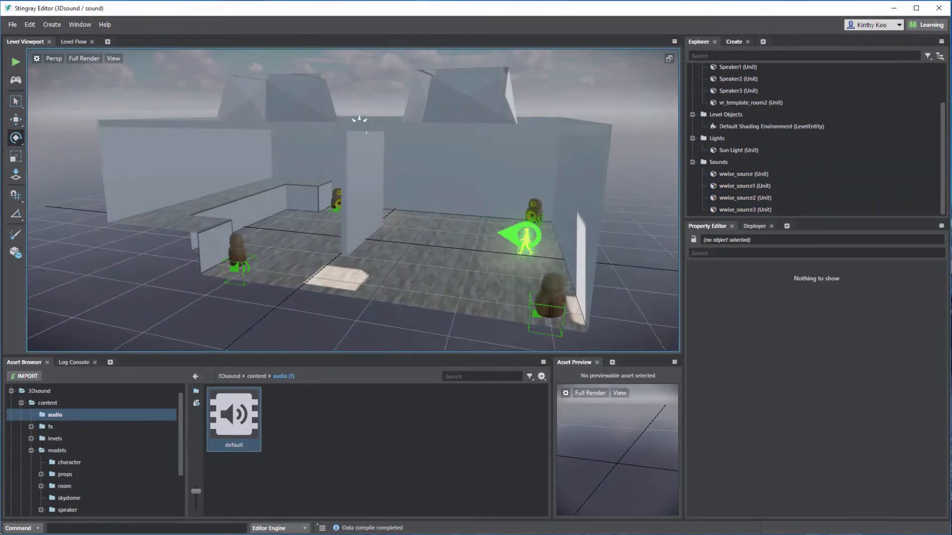
- Open the Level Flow graph and add a SteamVR HMD Pose node
{"action": "left_click", "coordinate": [73, 42]}
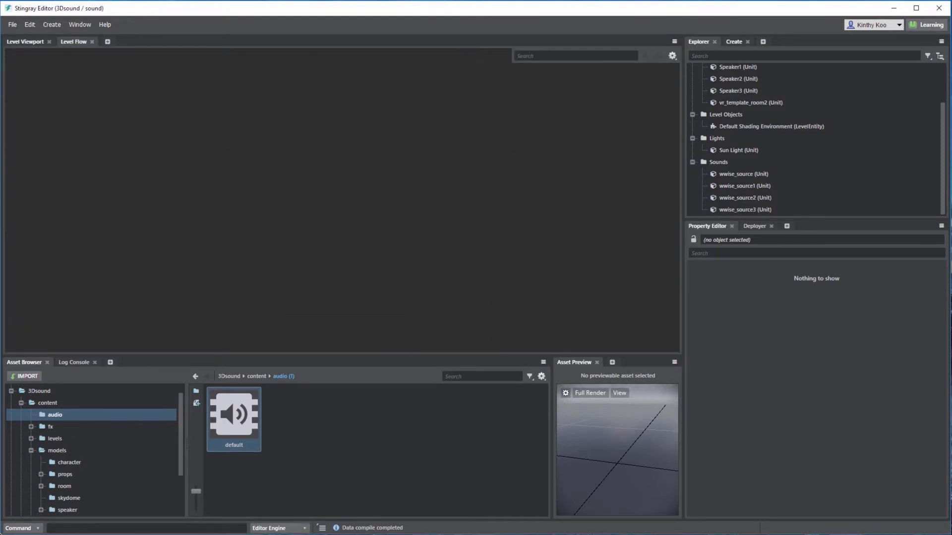
{"action": "key", "text": "Tab"}
{"action": "type", "text": "hmd po"}
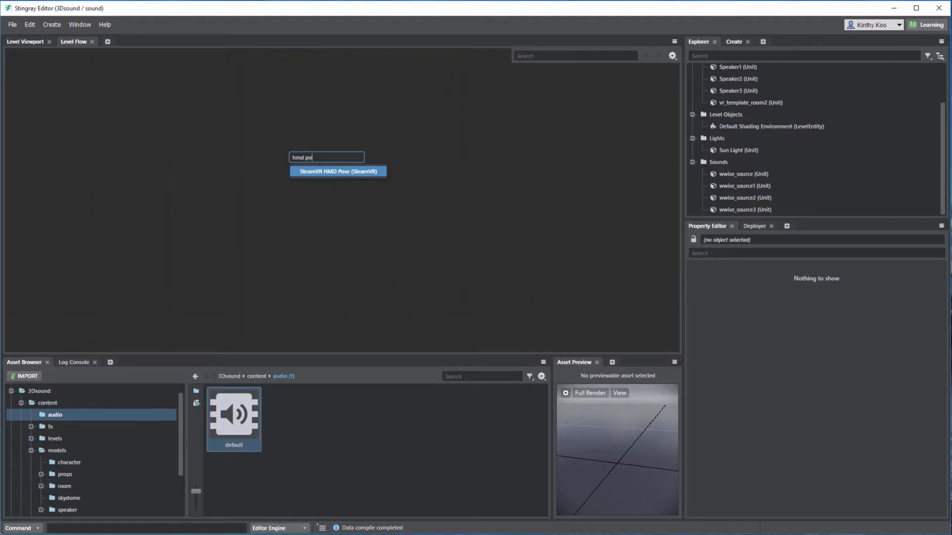
{"action": "key", "text": "Return"}
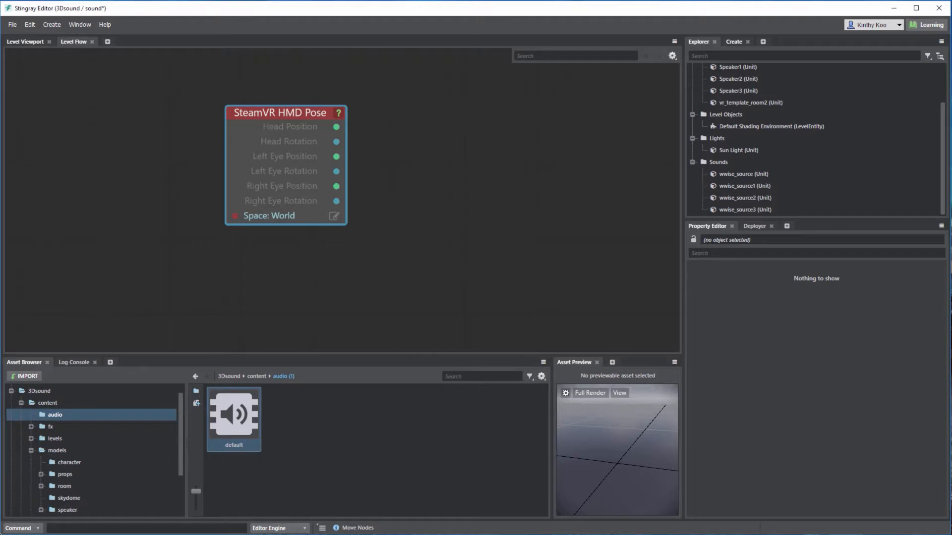
- Add a Wwise Set Listener Pose node beside the SteamVR HMD Pose node
{"action": "double_click", "coordinate": [452, 197]}
{"action": "type", "text": "wwise"}
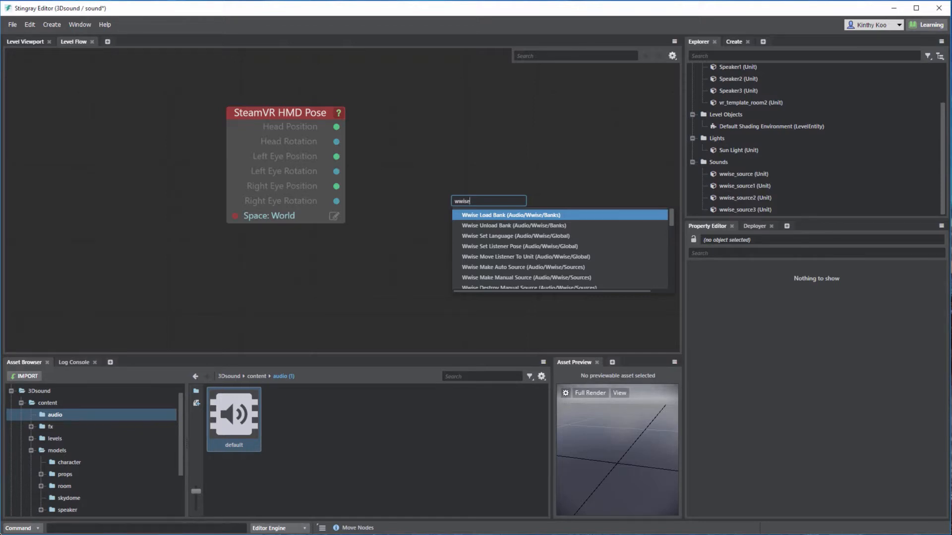
{"action": "key", "text": "Down"}
{"action": "key", "text": "Down"}
{"action": "key", "text": "Down"}
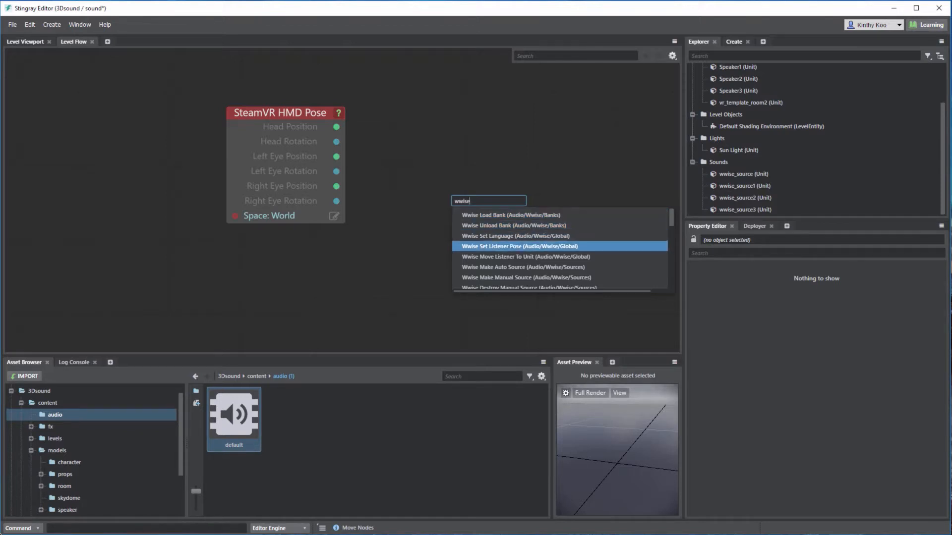
{"action": "key", "text": "Return"}
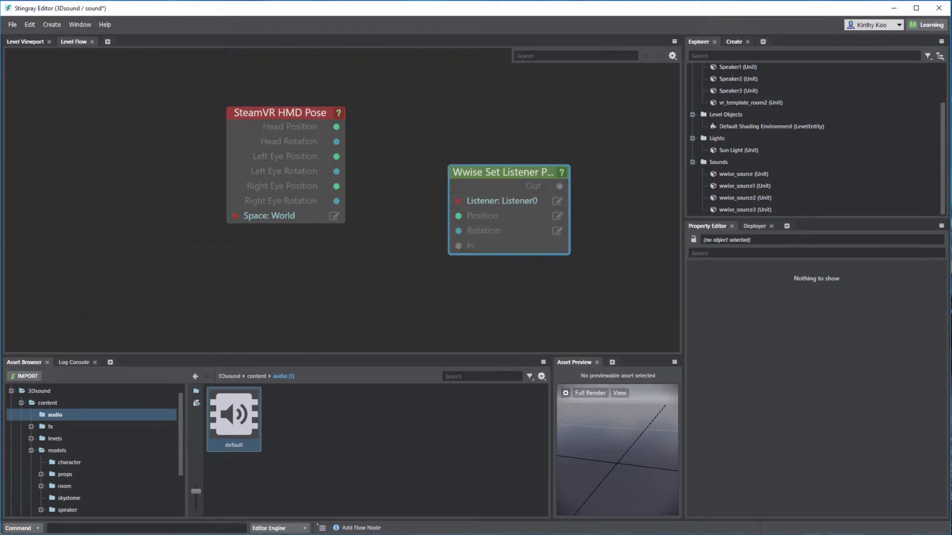
{"action": "left_click", "coordinate": [515, 172]}
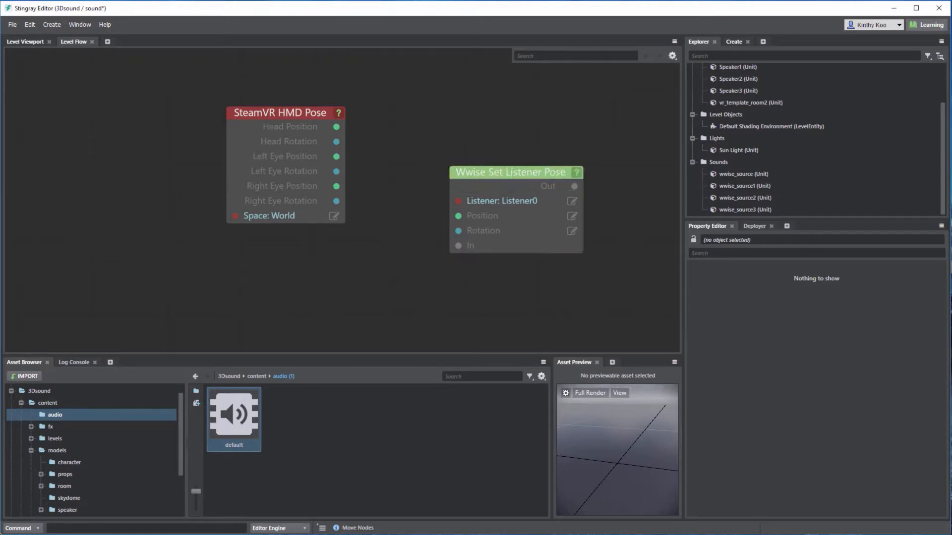
- Widen the Wwise Set Listener Pose node, feed Head Position and Head Rotation into its Position and Rotation, and move it level with the SteamVR HMD Pose node
{"action": "left_click_drag", "start_coordinate": [583, 214], "coordinate": [614, 214]}
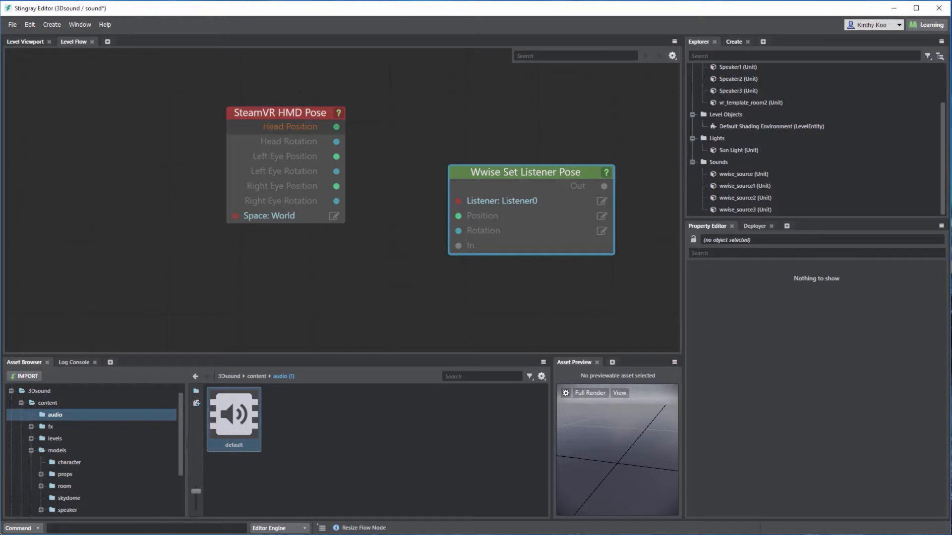
{"action": "left_click_drag", "start_coordinate": [336, 127], "coordinate": [458, 216]}
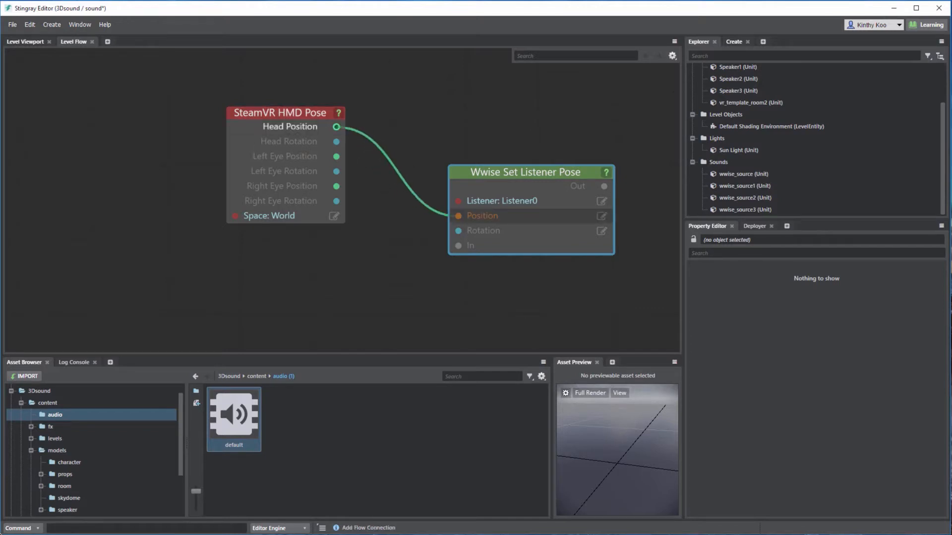
{"action": "left_click_drag", "start_coordinate": [336, 141], "coordinate": [458, 231]}
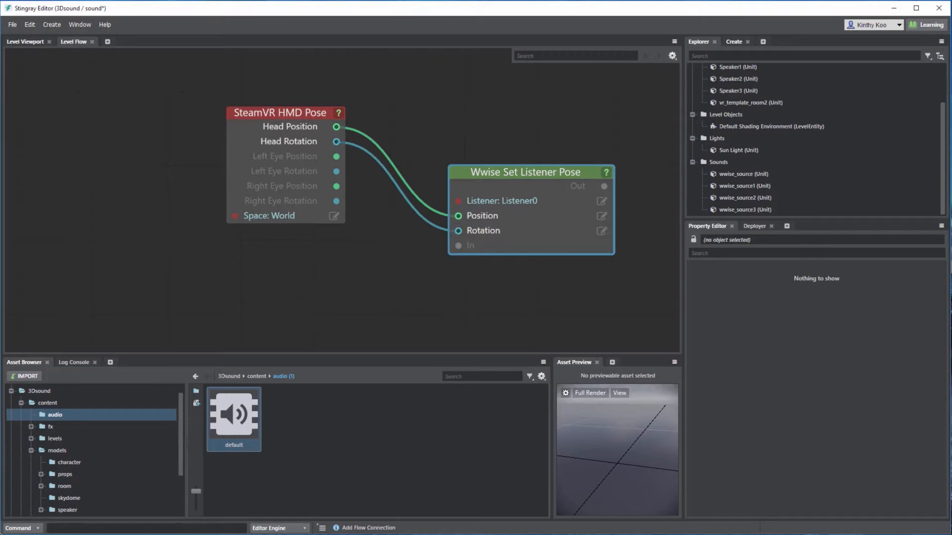
{"action": "left_click_drag", "start_coordinate": [524, 173], "coordinate": [509, 143]}
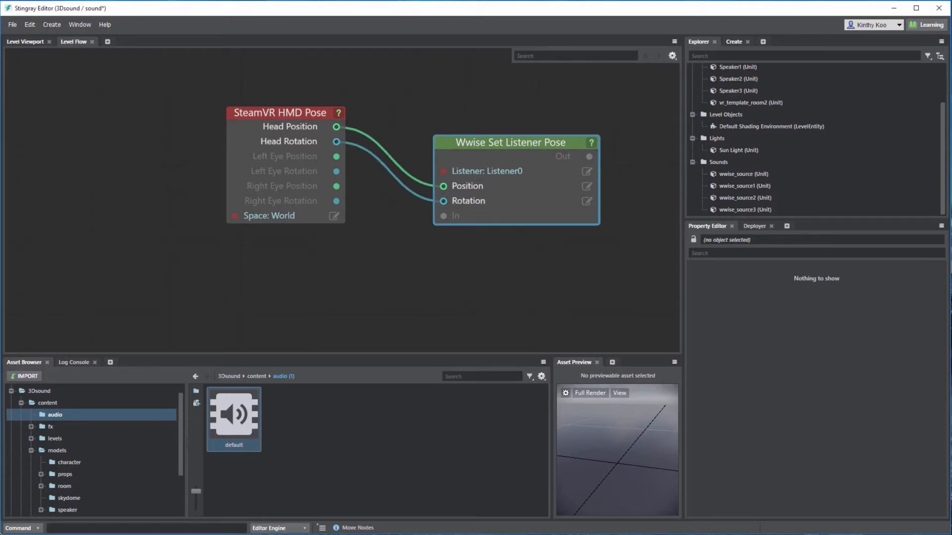
- Add a Level Update event node below the SteamVR HMD Pose node and connect its Out to the In of Wwise Set Listener Pose
{"action": "left_click", "coordinate": [279, 249]}
{"action": "key", "text": "Tab"}
{"action": "type", "text": "l"}
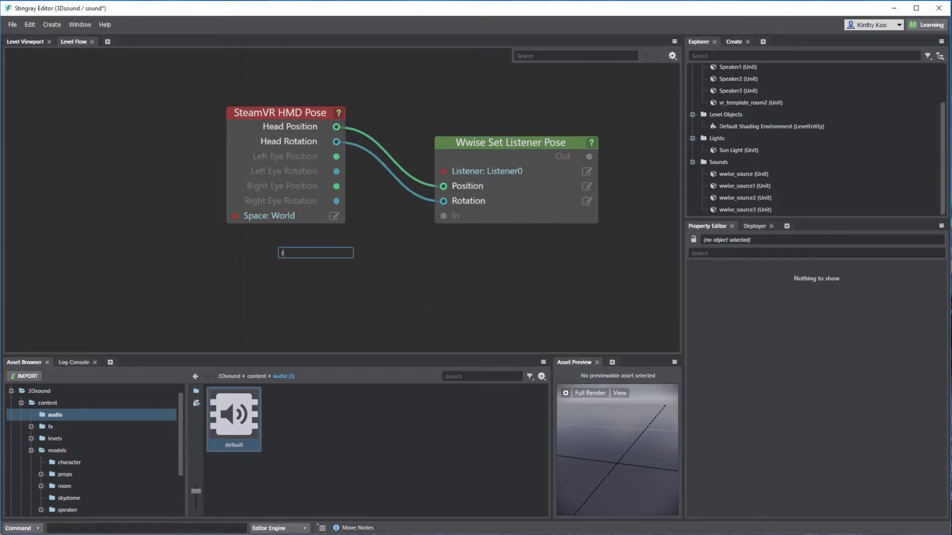
{"action": "type", "text": "evel up"}
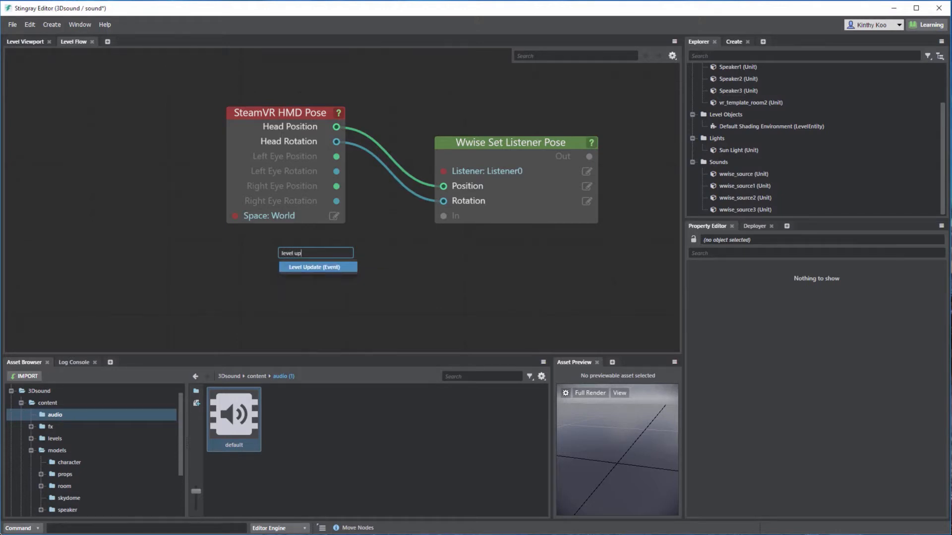
{"action": "key", "text": "Return"}
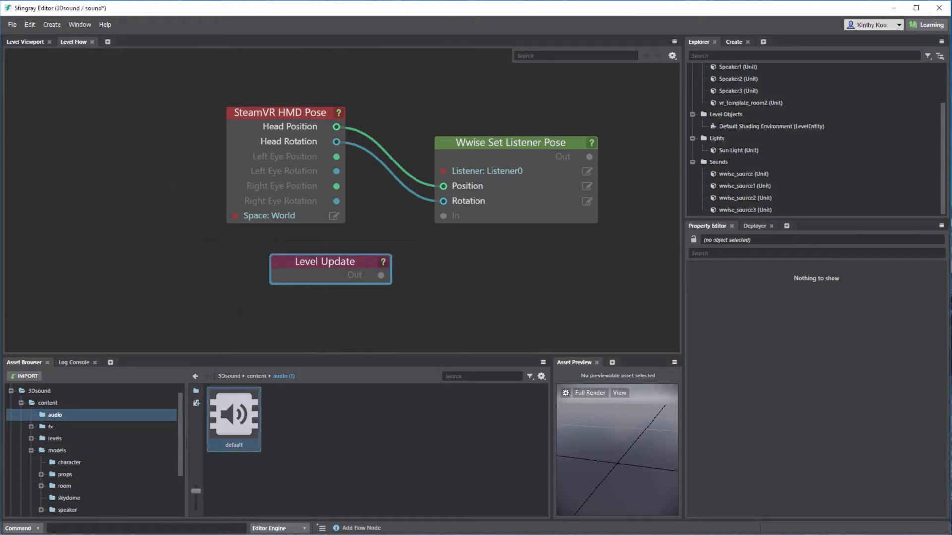
{"action": "left_click_drag", "start_coordinate": [324, 262], "coordinate": [281, 247]}
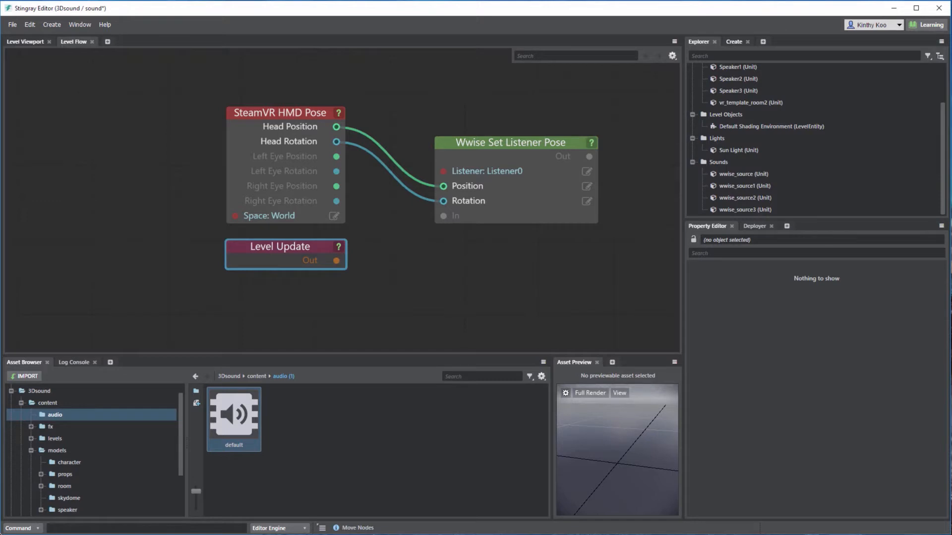
{"action": "left_click_drag", "start_coordinate": [336, 261], "coordinate": [443, 216]}
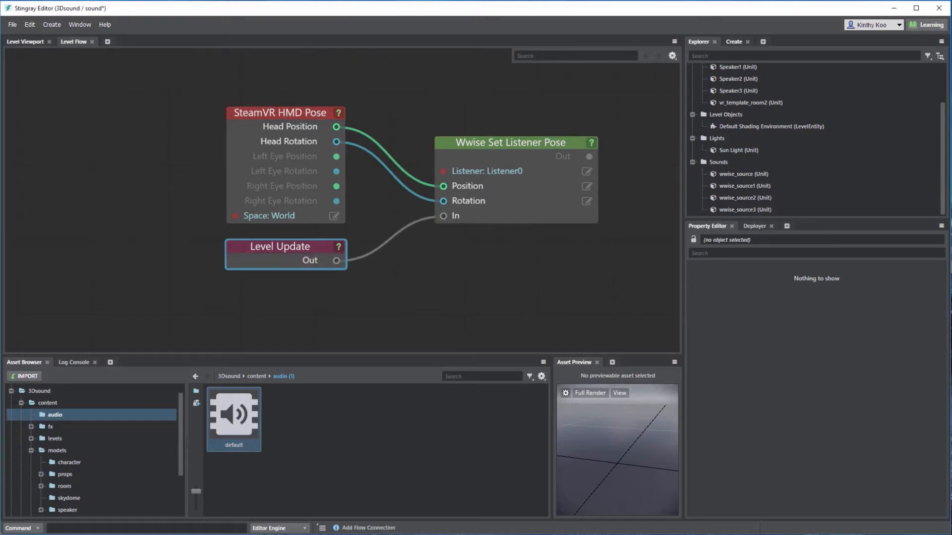
{"action": "left_click_drag", "start_coordinate": [421, 277], "coordinate": [364, 295]}
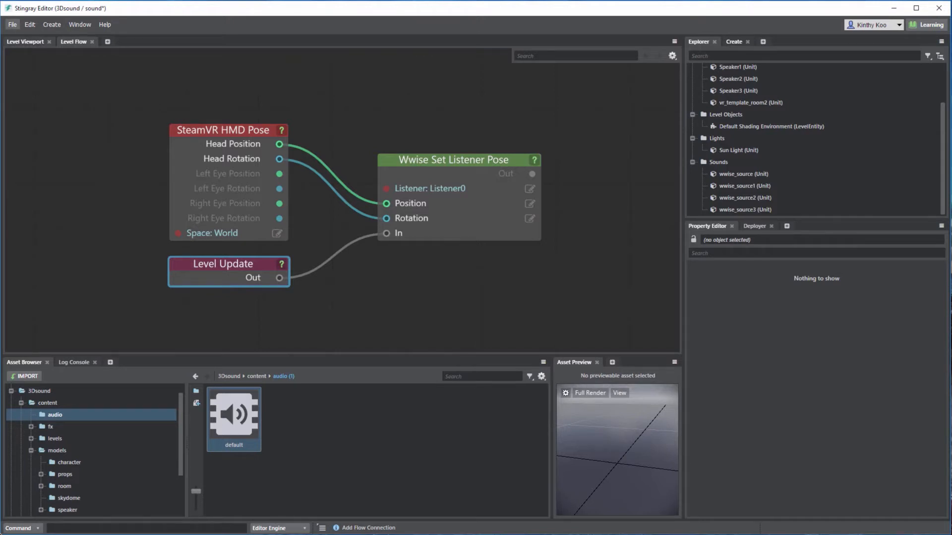
- In the level viewport, select the Wwise source that plays carEvent and set its shape to Sphere with a radius of 0.1
{"action": "left_click", "coordinate": [25, 41]}
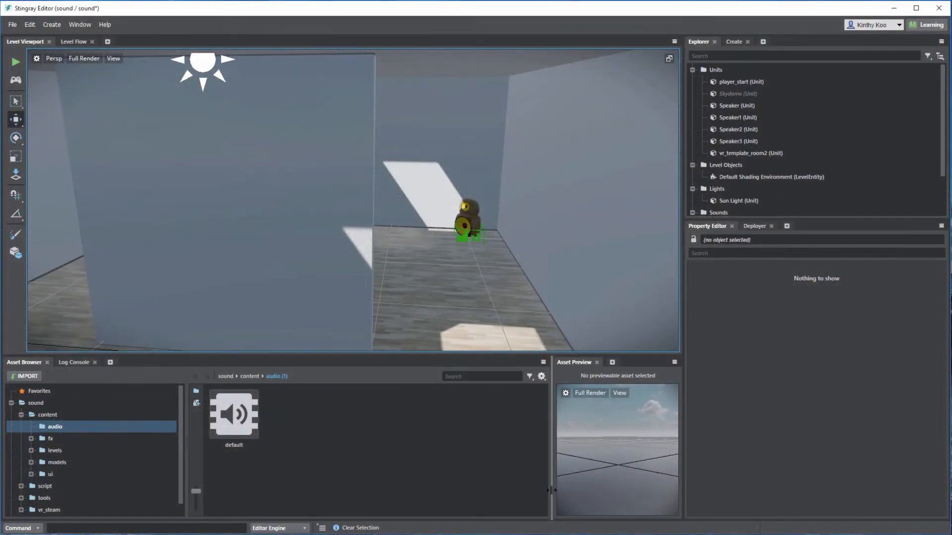
{"action": "mouse_move", "coordinate": [402, 287]}
{"action": "left_mouse_down"}
{"action": "mouse_move", "coordinate": [398, 261]}
{"action": "mouse_move", "coordinate": [512, 283]}
{"action": "mouse_move", "coordinate": [495, 288]}
{"action": "mouse_move", "coordinate": [449, 261]}
{"action": "mouse_move", "coordinate": [464, 272]}
{"action": "mouse_move", "coordinate": [402, 280]}
{"action": "left_mouse_up"}
{"action": "left_click", "coordinate": [493, 260]}
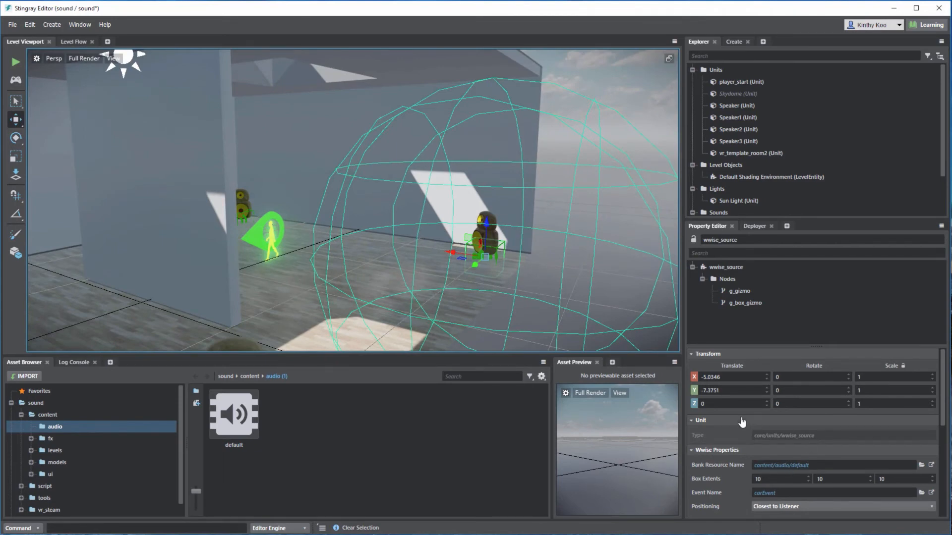
{"action": "scroll", "coordinate": [737, 425], "scroll_direction": "down", "scroll_amount": 3}
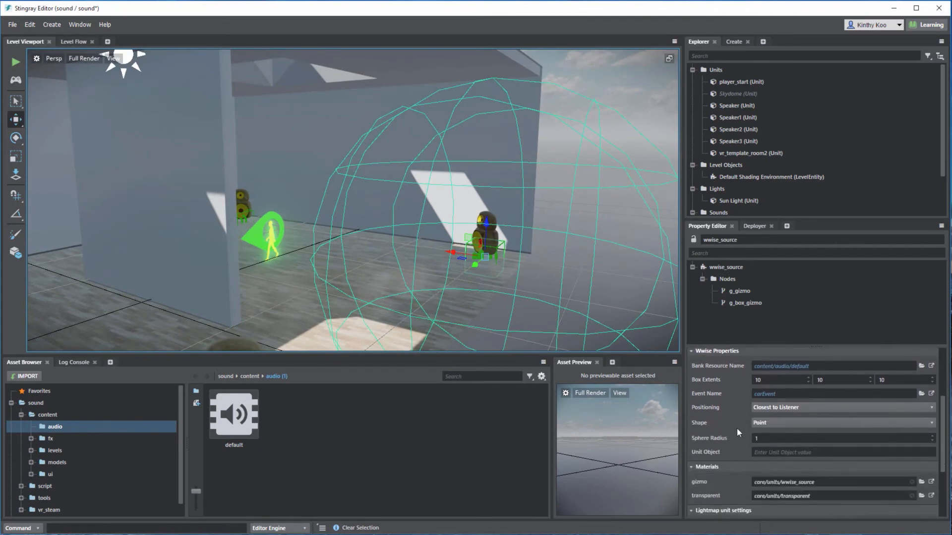
{"action": "left_click", "coordinate": [761, 424]}
{"action": "left_click", "coordinate": [764, 448]}
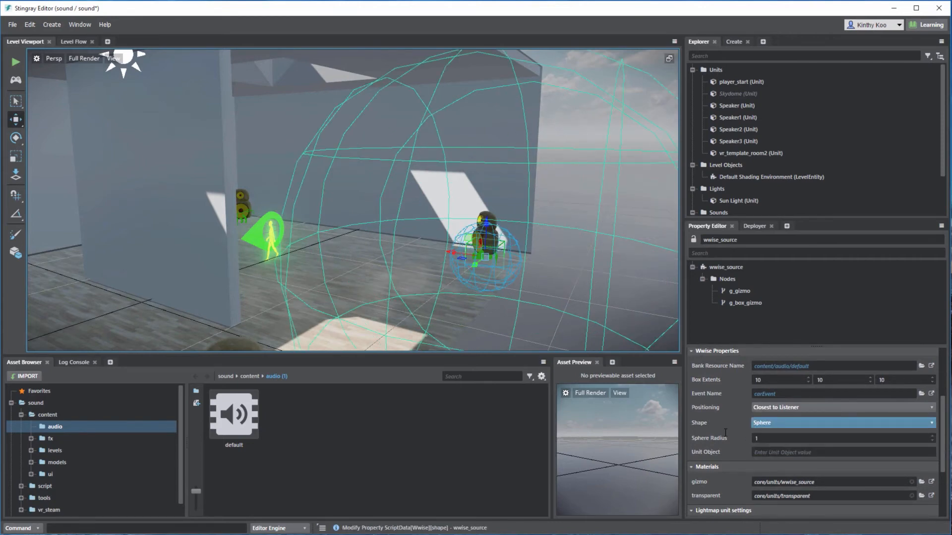
{"action": "left_click", "coordinate": [774, 439]}
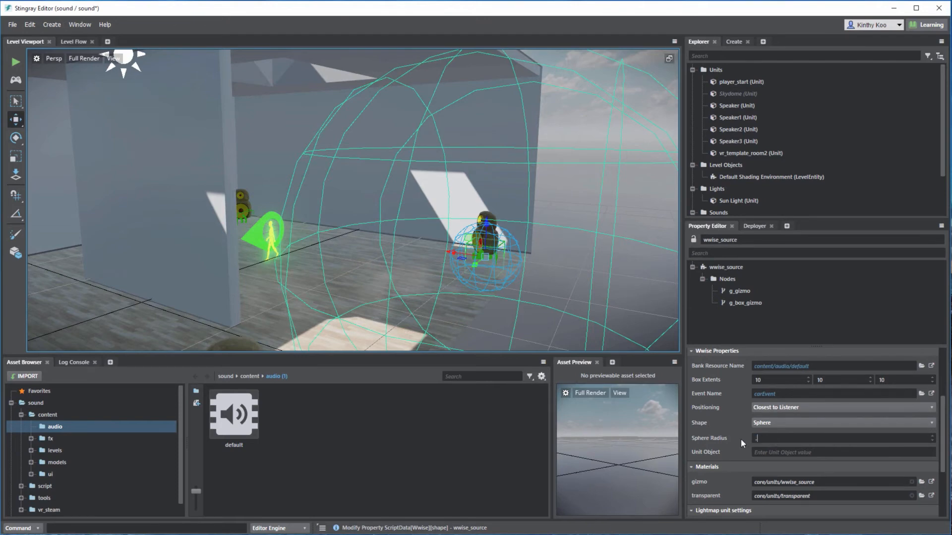
{"action": "type", "text": ".1"}
{"action": "key", "text": "Return"}
{"action": "left_click_drag", "start_coordinate": [486, 223], "coordinate": [401, 282], "text": "alt"}
{"action": "left_click_drag", "start_coordinate": [495, 278], "coordinate": [537, 261], "text": "alt"}
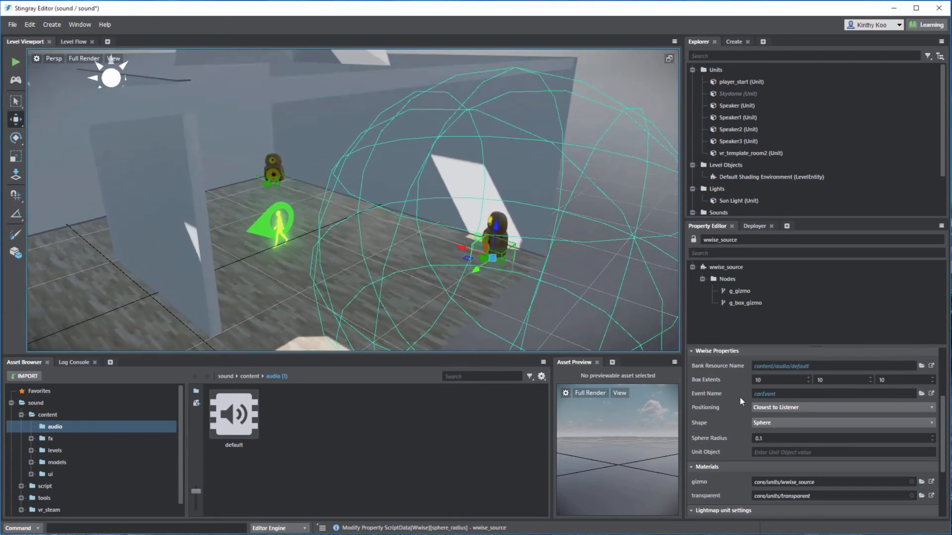
- Change the carEvent Wwise source's shape to Box and set its first box extent to 20
{"action": "left_click", "coordinate": [793, 423]}
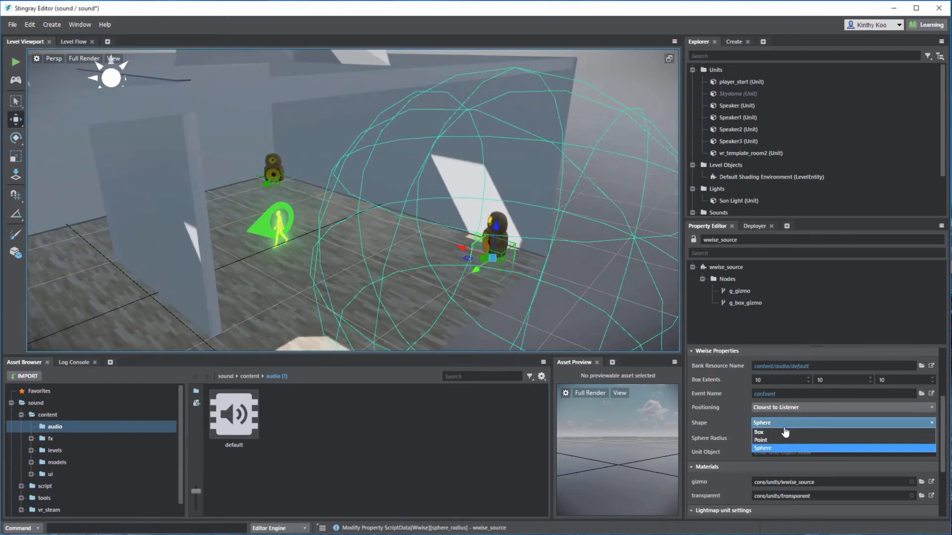
{"action": "left_click", "coordinate": [784, 432]}
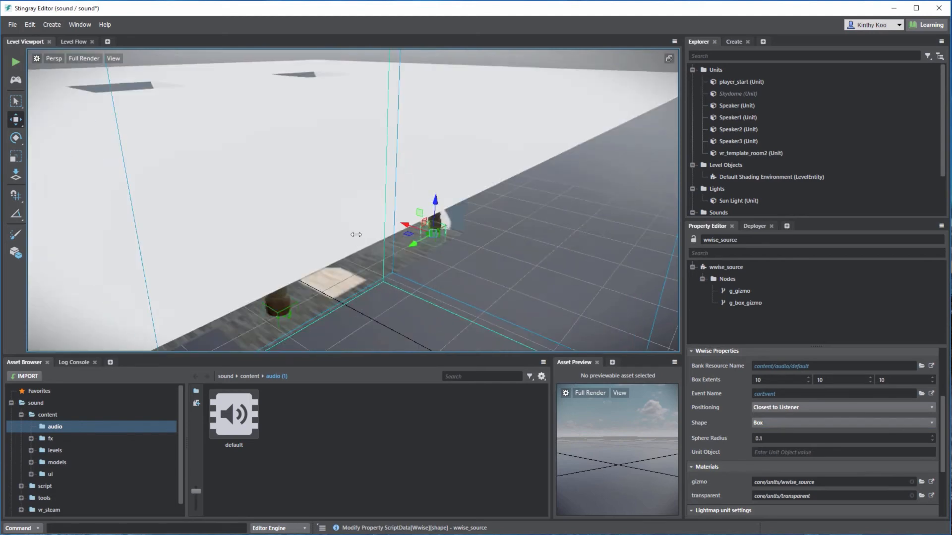
{"action": "left_click_drag", "start_coordinate": [408, 212], "coordinate": [301, 189], "text": "alt"}
{"action": "scroll", "coordinate": [301, 189], "scroll_direction": "down", "scroll_amount": 5}
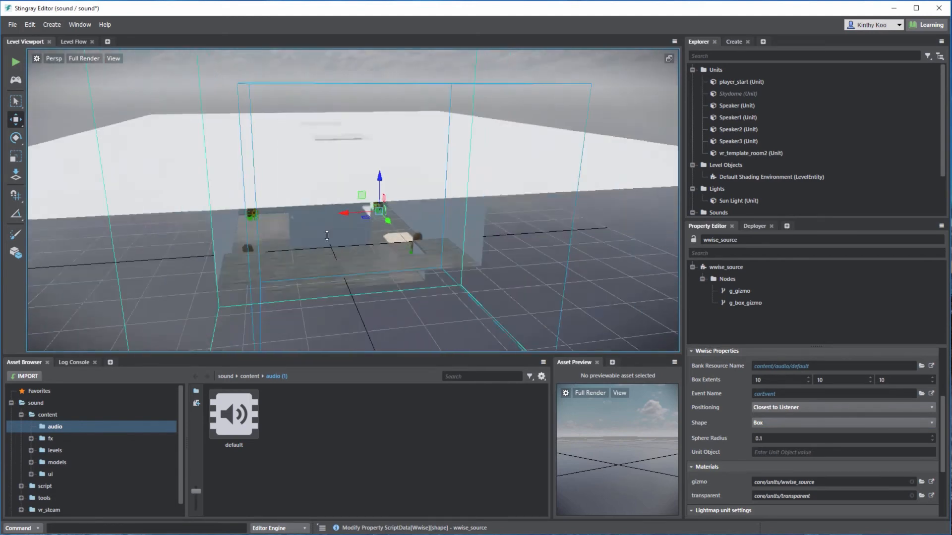
{"action": "double_click", "coordinate": [778, 380]}
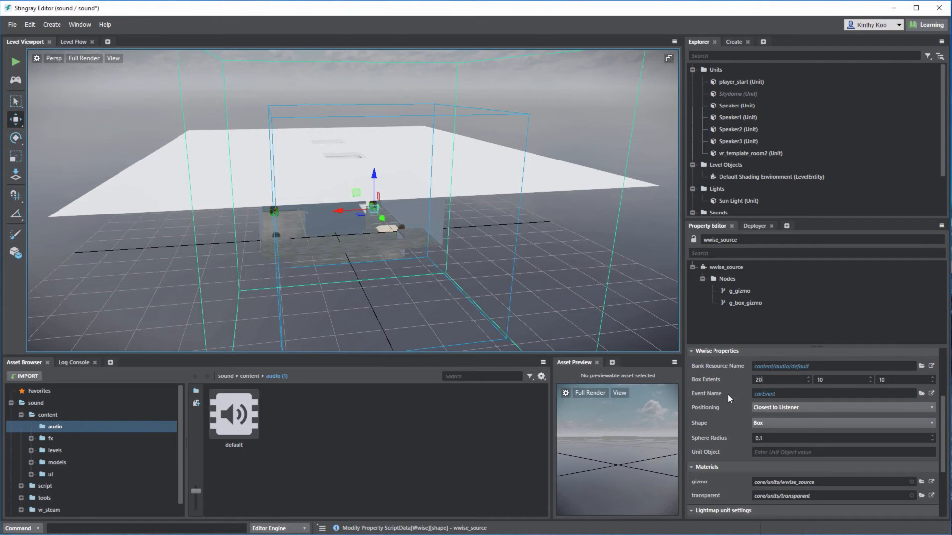
{"action": "key", "text": "Return"}
{"action": "left_click_drag", "start_coordinate": [376, 251], "coordinate": [257, 218], "text": "alt"}
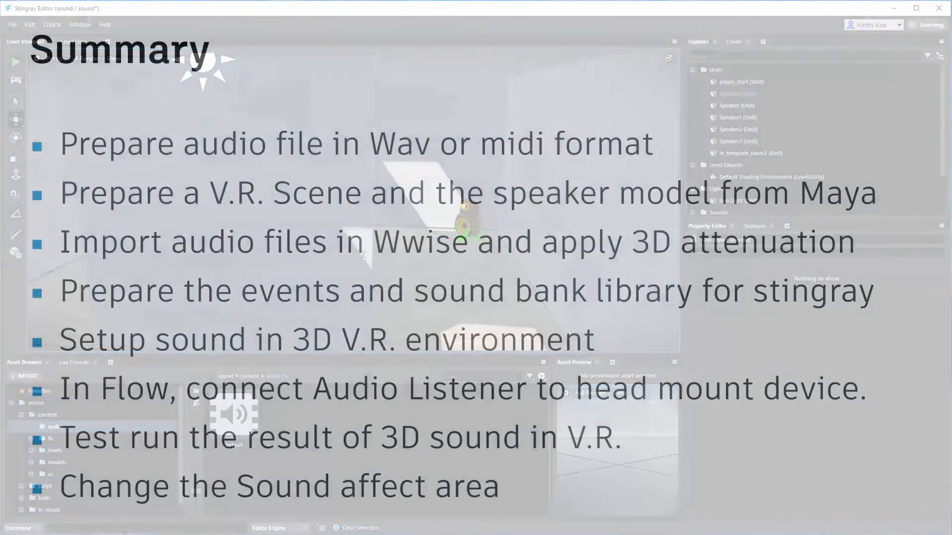